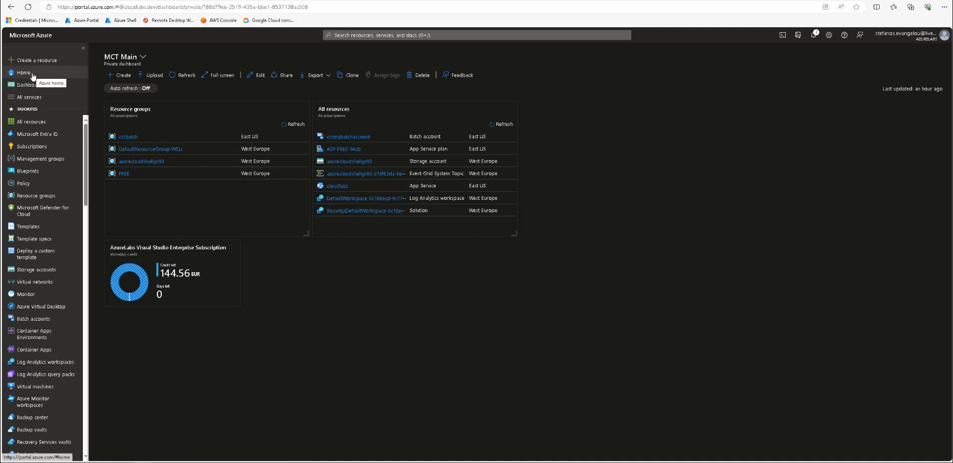
Step: Open the existing Batch account ccsmybatchaccount and review its quotas
{"action": "left_click", "coordinate": [31, 75]}
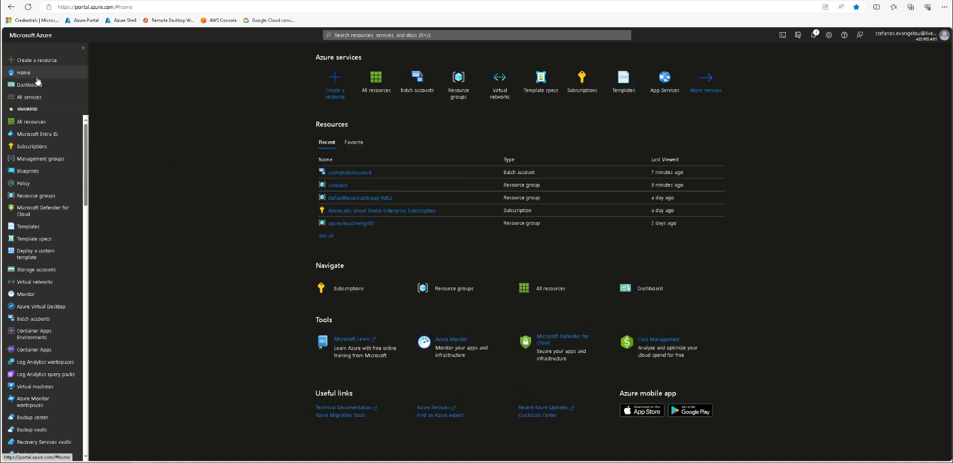
{"action": "left_click", "coordinate": [418, 80]}
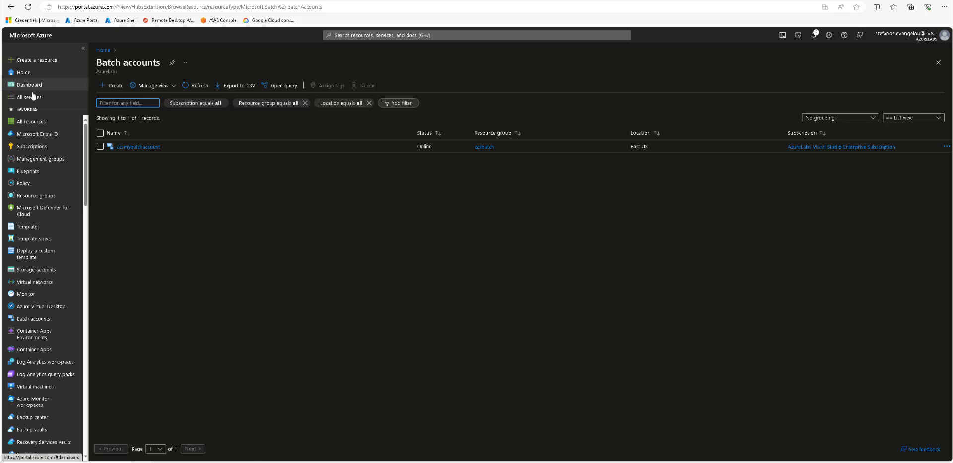
{"action": "left_click", "coordinate": [136, 147]}
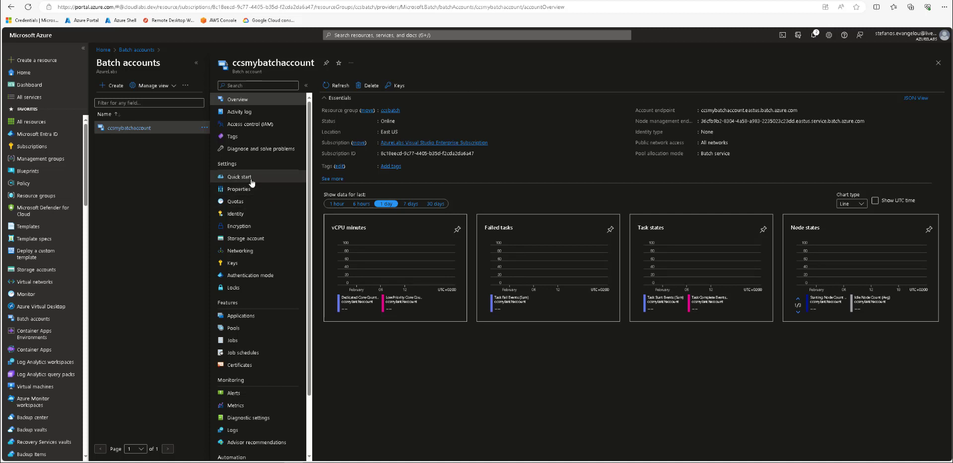
{"action": "left_click", "coordinate": [247, 202]}
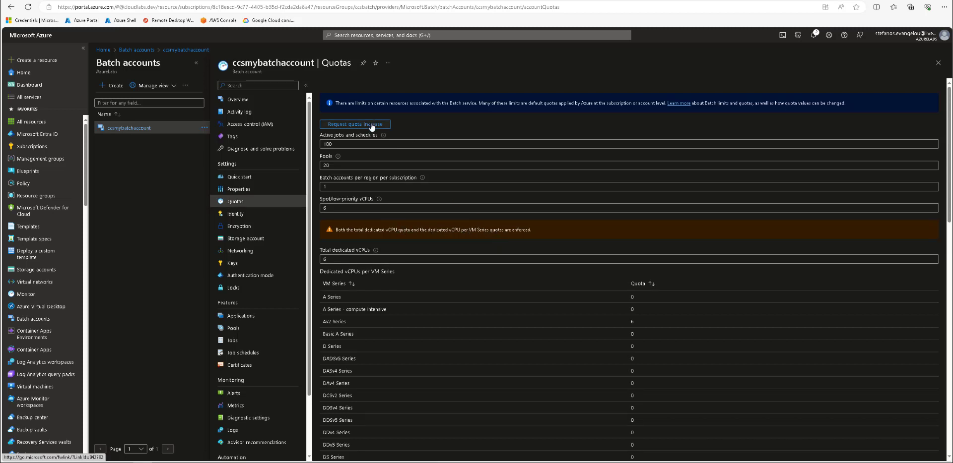
{"action": "triple_click", "coordinate": [328, 104]}
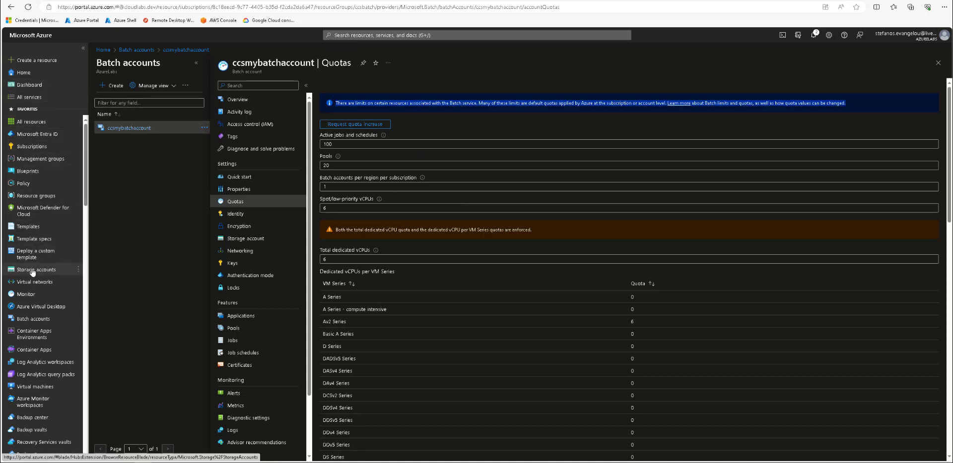
Step: Start creating another Batch account and give it a new resource group named batch
{"action": "left_click", "coordinate": [34, 319]}
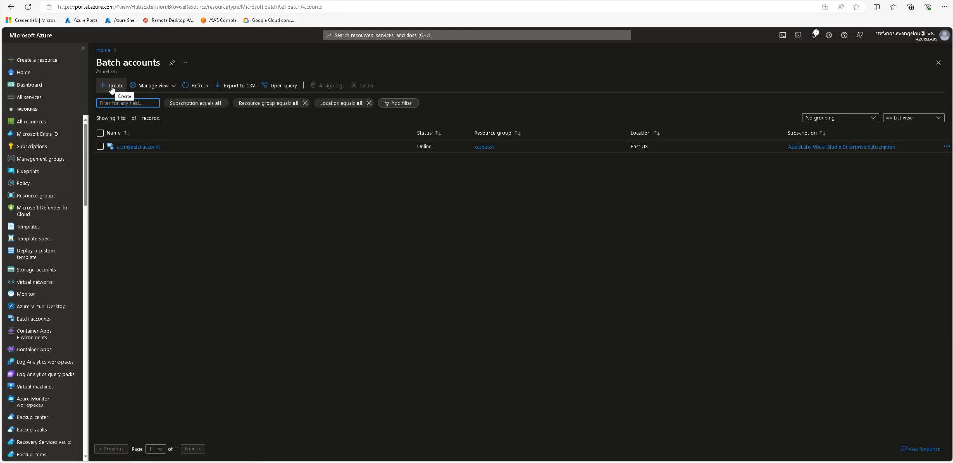
{"action": "left_click", "coordinate": [111, 87]}
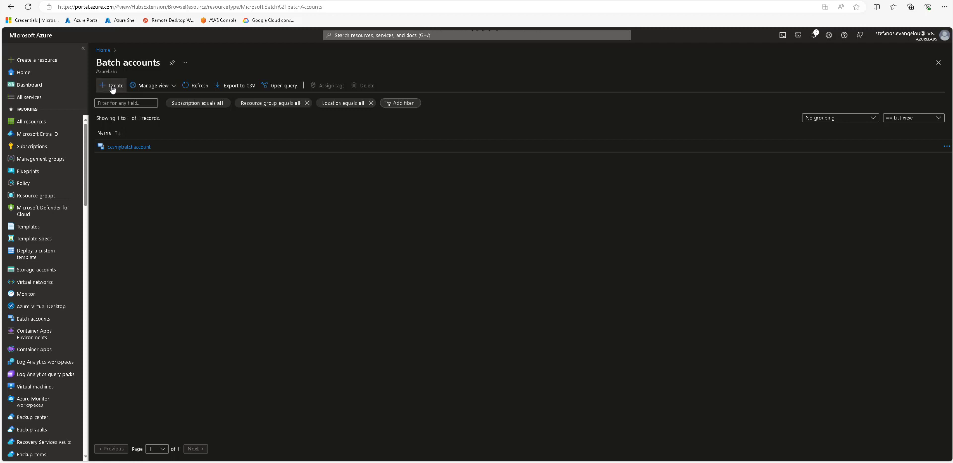
{"action": "left_click", "coordinate": [112, 87]}
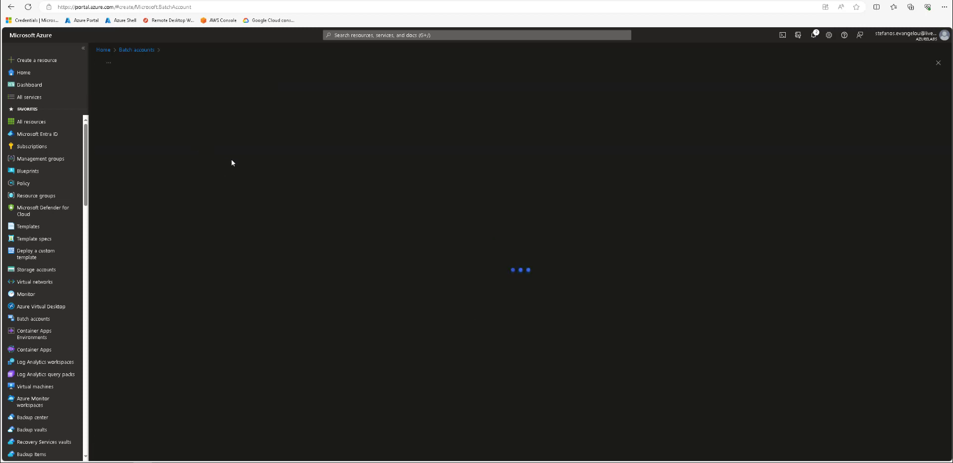
{"action": "left_click", "coordinate": [254, 177]}
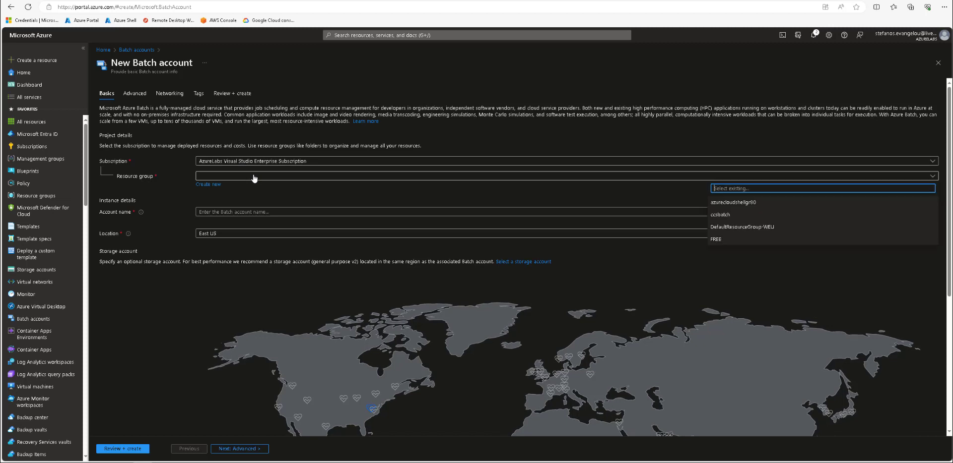
{"action": "left_click", "coordinate": [254, 177]}
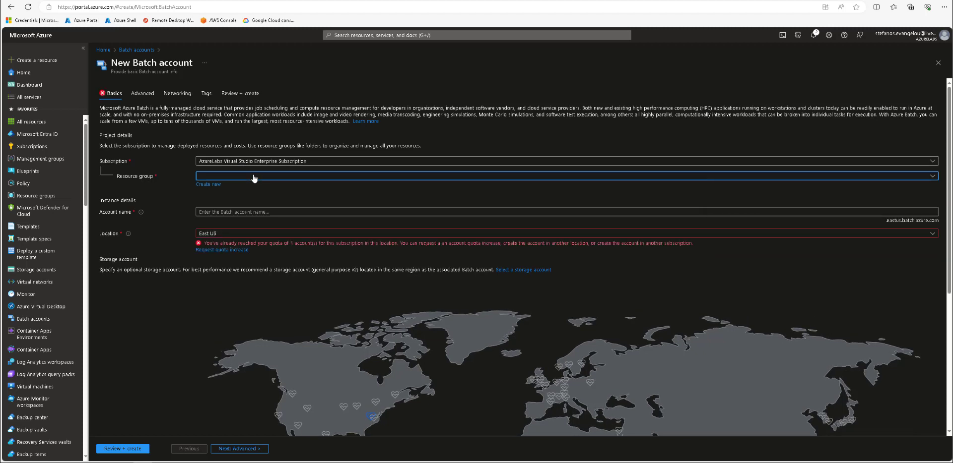
{"action": "left_click", "coordinate": [214, 184]}
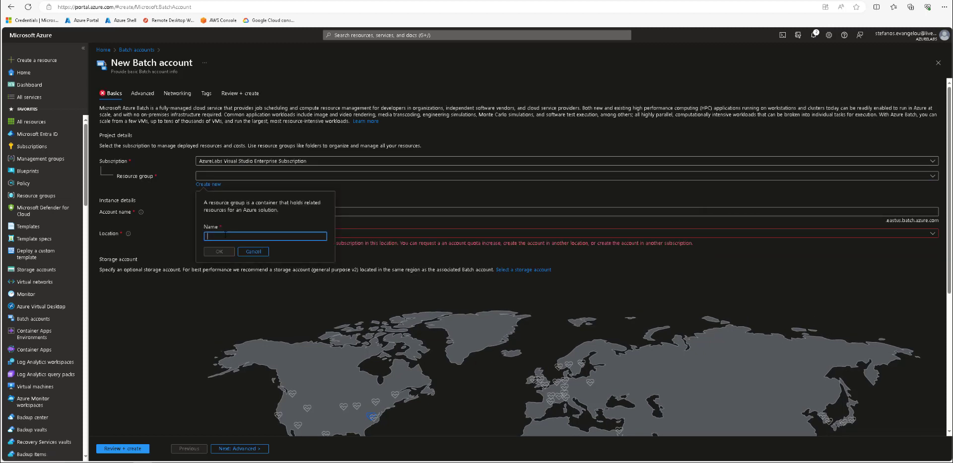
{"action": "type", "text": "batch"}
{"action": "left_click", "coordinate": [219, 252]}
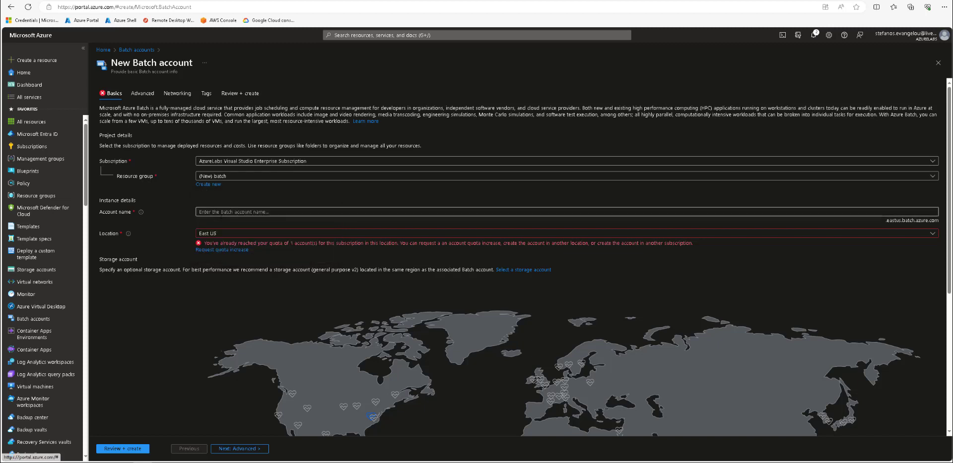
Step: Name the new Batch account ccsbatch001 and set its location to West Europe
{"action": "left_click", "coordinate": [221, 212]}
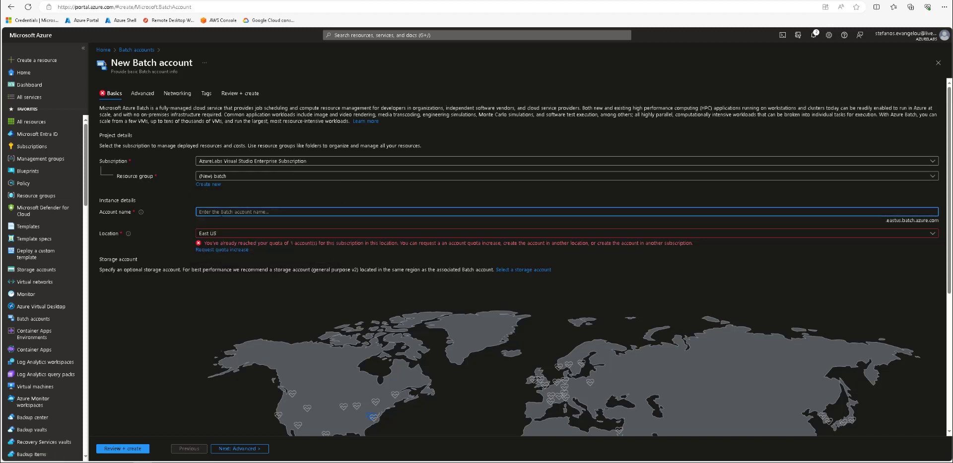
{"action": "type", "text": "ccsbatch001"}
{"action": "left_click", "coordinate": [183, 219]}
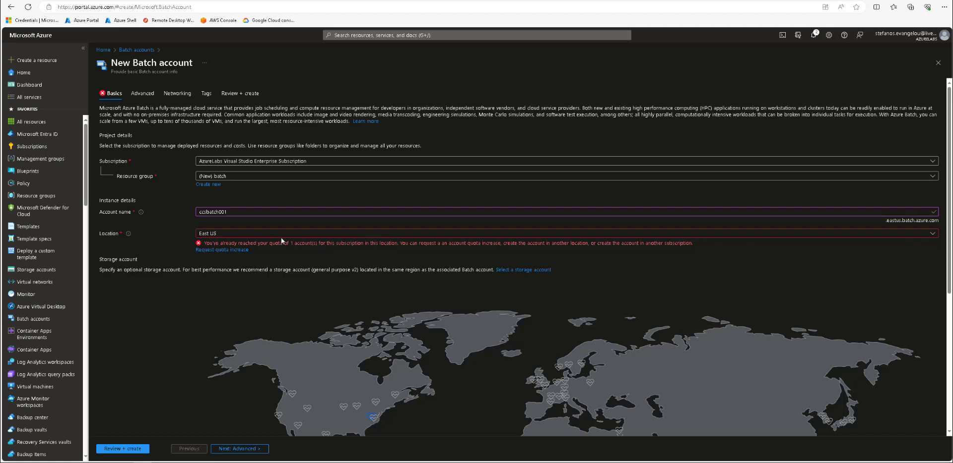
{"action": "left_click", "coordinate": [263, 235]}
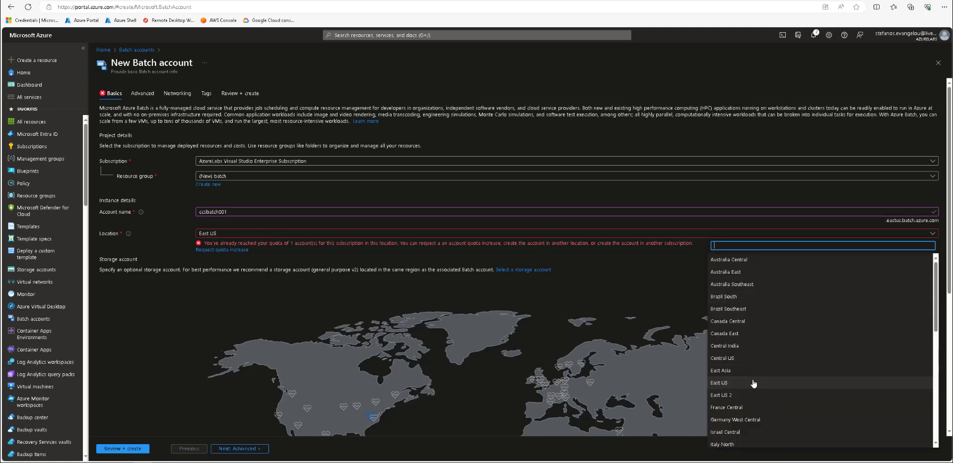
{"action": "scroll", "coordinate": [749, 404], "scroll_direction": "down", "scroll_amount": 3}
{"action": "scroll", "coordinate": [749, 404], "scroll_direction": "down", "scroll_amount": 3}
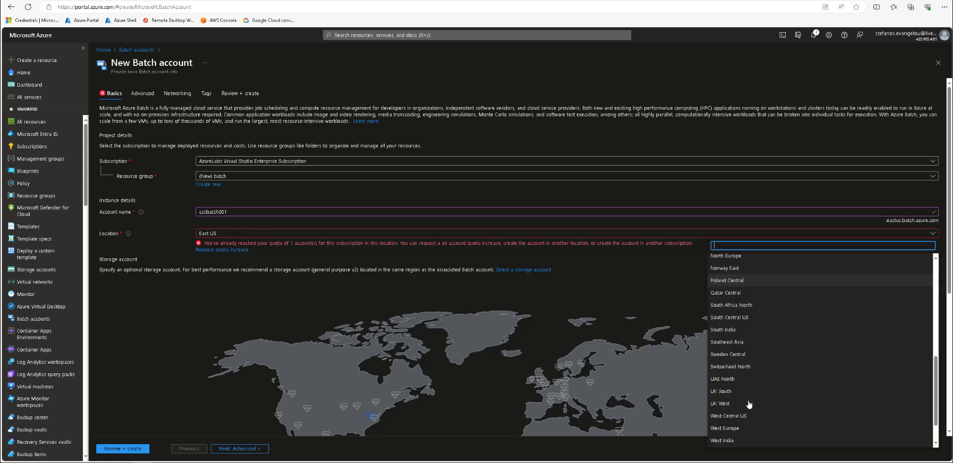
{"action": "left_click", "coordinate": [741, 429]}
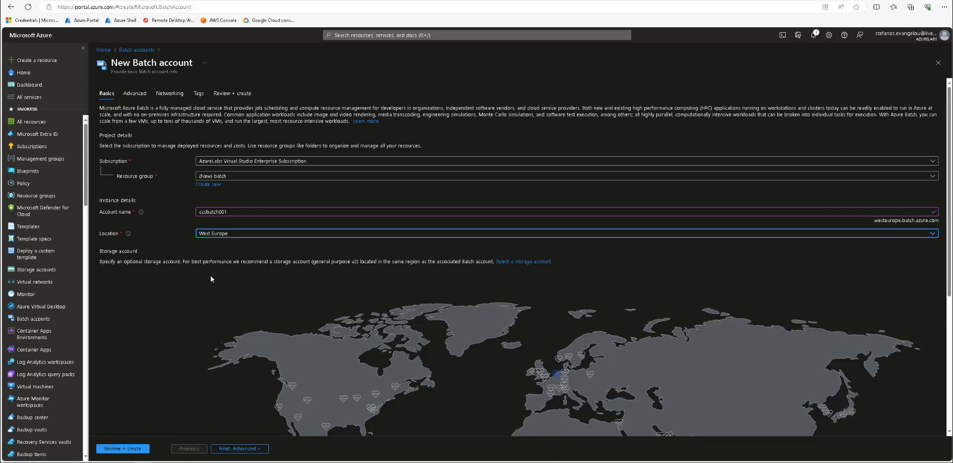
Step: Link a new storage account named ccsbatchstorage01 to the Batch account, keeping the default kind, performance and replication
{"action": "left_click_drag", "start_coordinate": [454, 261], "coordinate": [474, 261]}
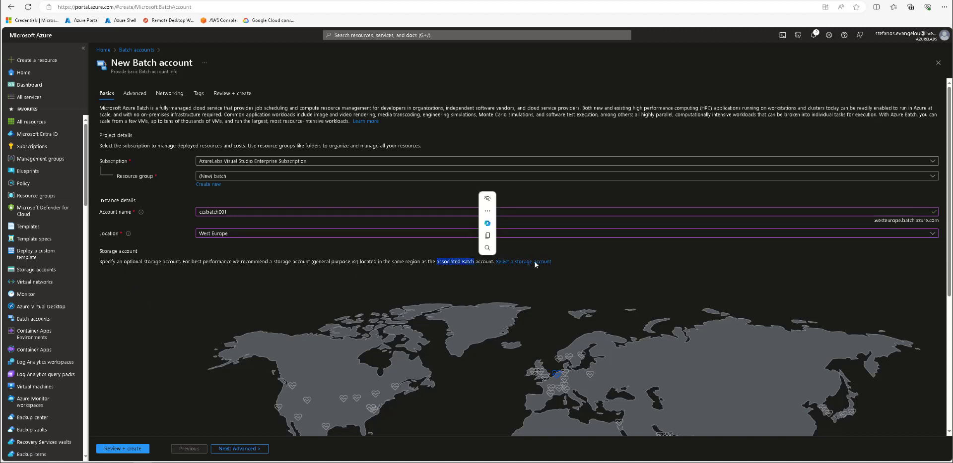
{"action": "left_click_drag", "start_coordinate": [878, 221], "coordinate": [905, 221]}
{"action": "left_click", "coordinate": [506, 262]}
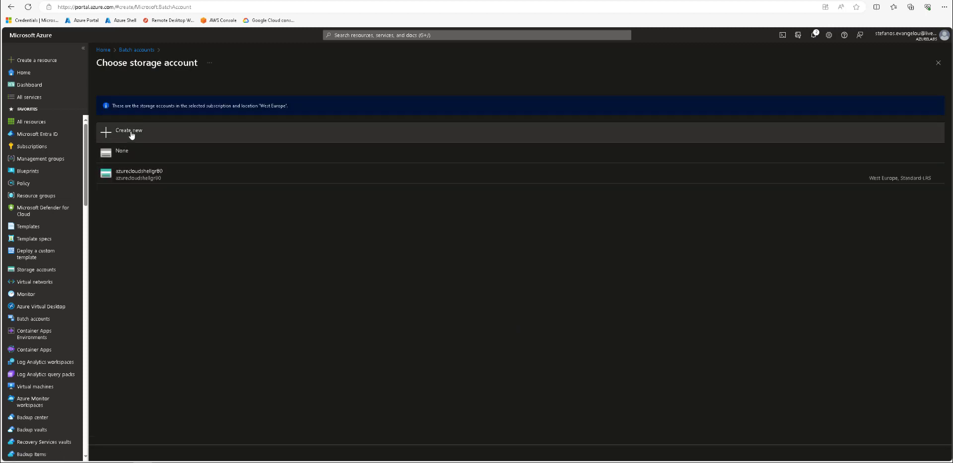
{"action": "left_click", "coordinate": [106, 131]}
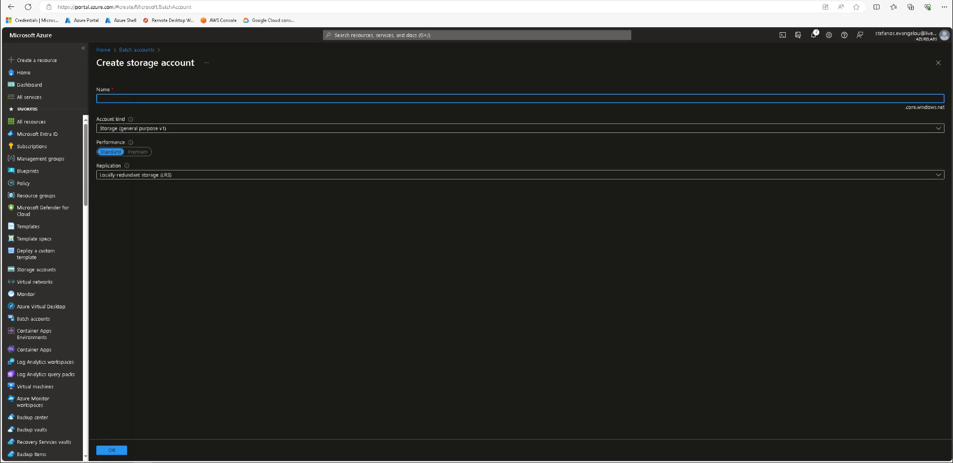
{"action": "type", "text": "ccsbatchstorage01"}
{"action": "left_click", "coordinate": [115, 451]}
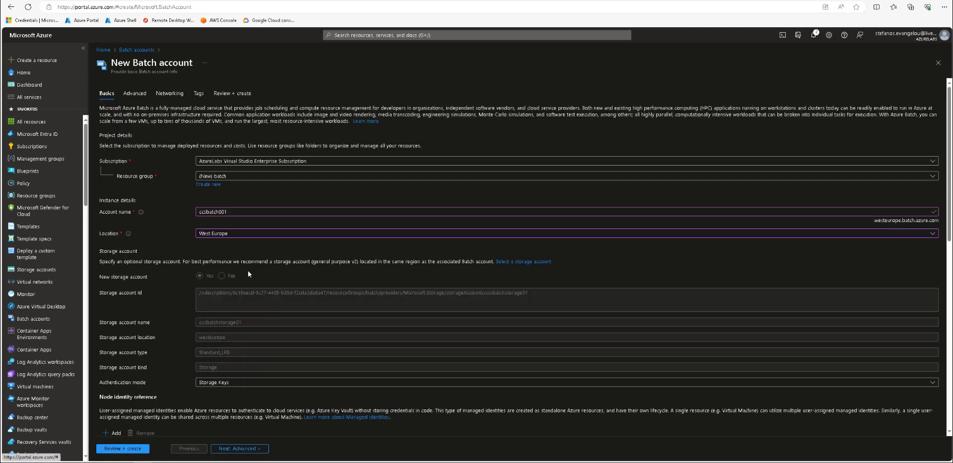
Step: Go through the advanced, networking and tags settings with their defaults, then validate and create the Batch account
{"action": "left_click", "coordinate": [133, 95]}
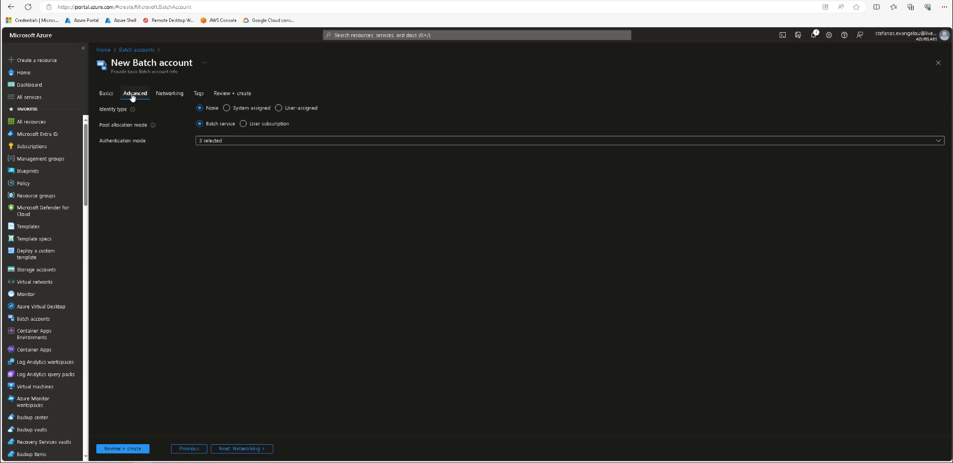
{"action": "left_click", "coordinate": [168, 94]}
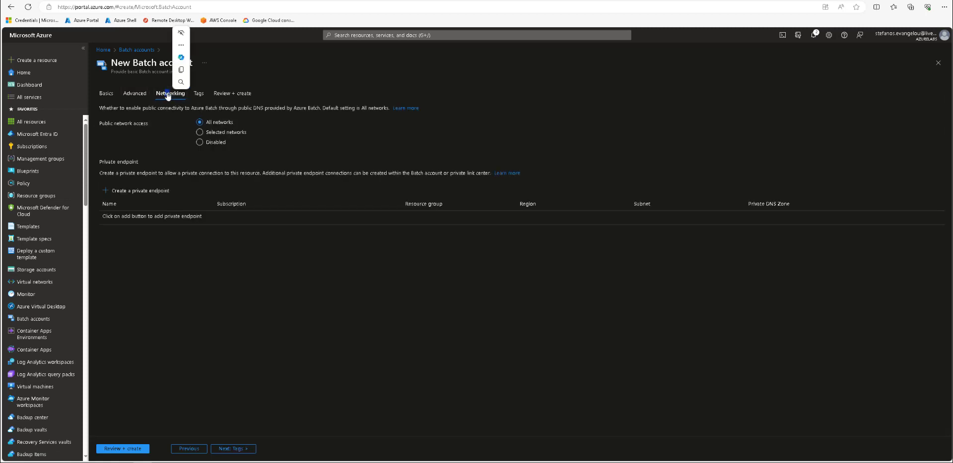
{"action": "left_click", "coordinate": [198, 94]}
{"action": "left_click", "coordinate": [227, 96]}
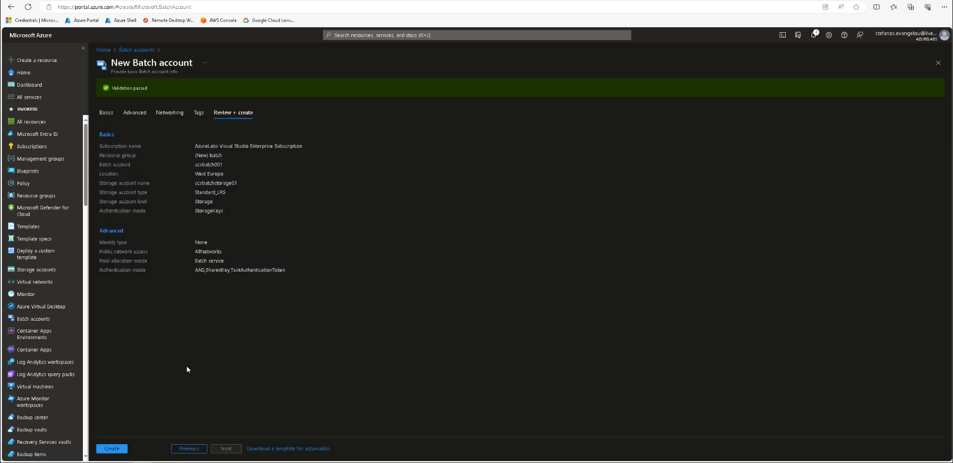
{"action": "left_click", "coordinate": [116, 449]}
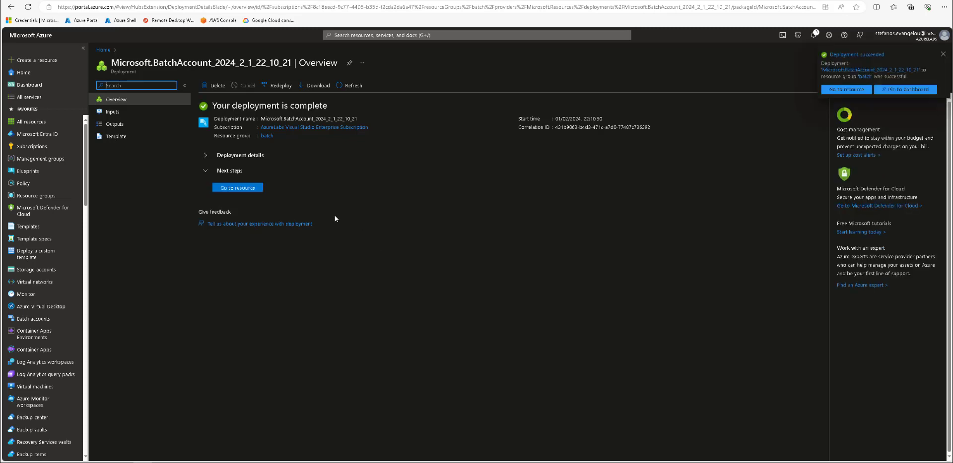
Step: Open the deployed ccsbatch001 resource and examine its account endpoint, node management endpoint, properties and quotas
{"action": "left_click", "coordinate": [242, 189]}
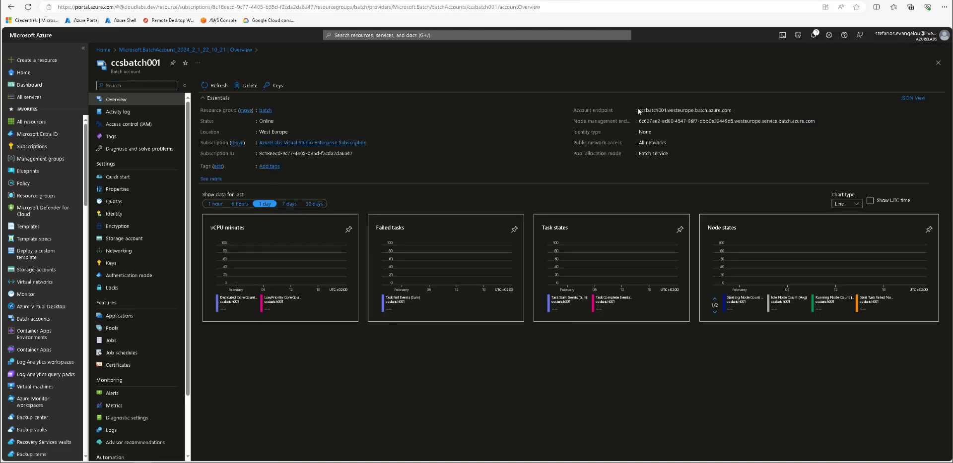
{"action": "left_click_drag", "start_coordinate": [638, 111], "coordinate": [694, 110]}
{"action": "left_click_drag", "start_coordinate": [772, 127], "coordinate": [791, 158]}
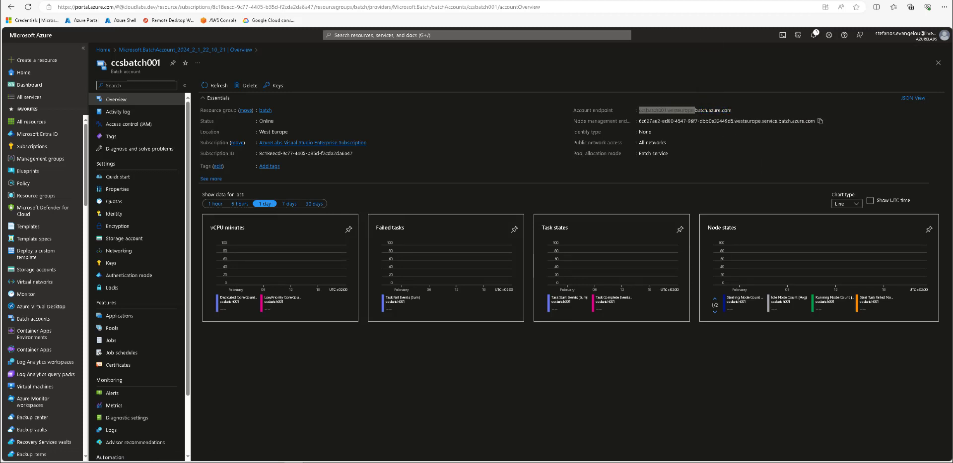
{"action": "left_click_drag", "start_coordinate": [814, 121], "coordinate": [643, 121]}
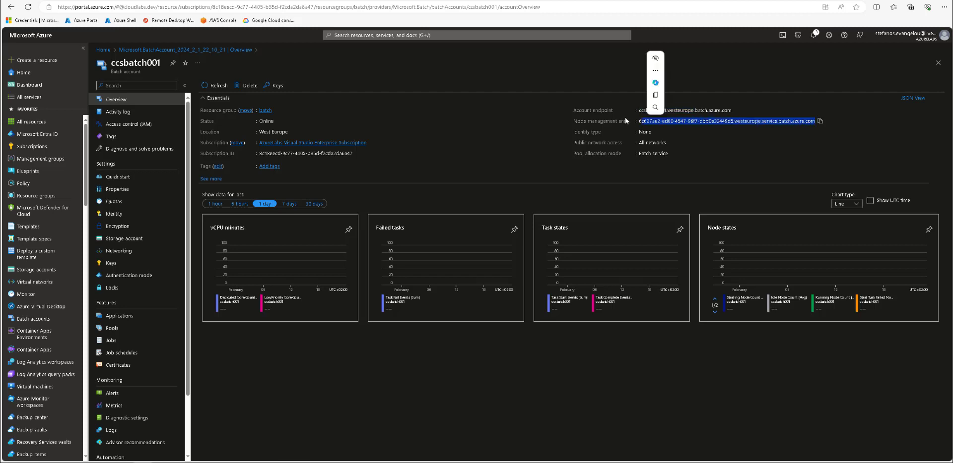
{"action": "left_click", "coordinate": [618, 123]}
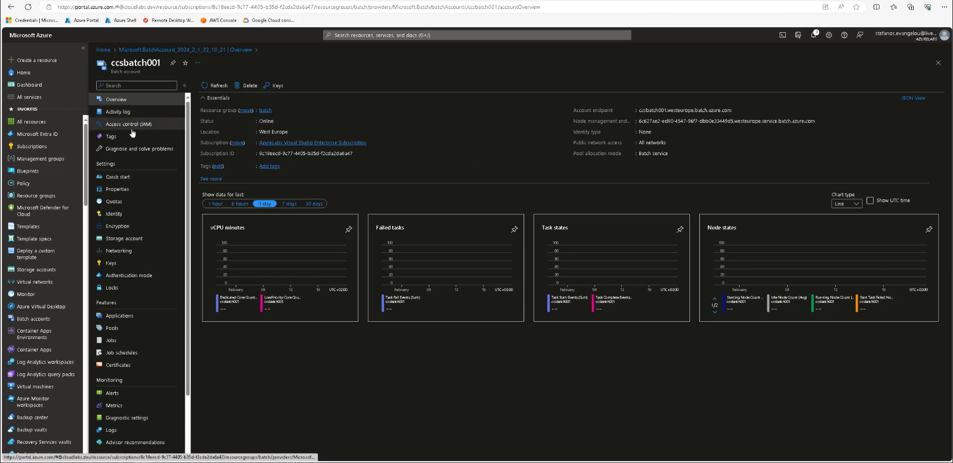
{"action": "left_click", "coordinate": [126, 191]}
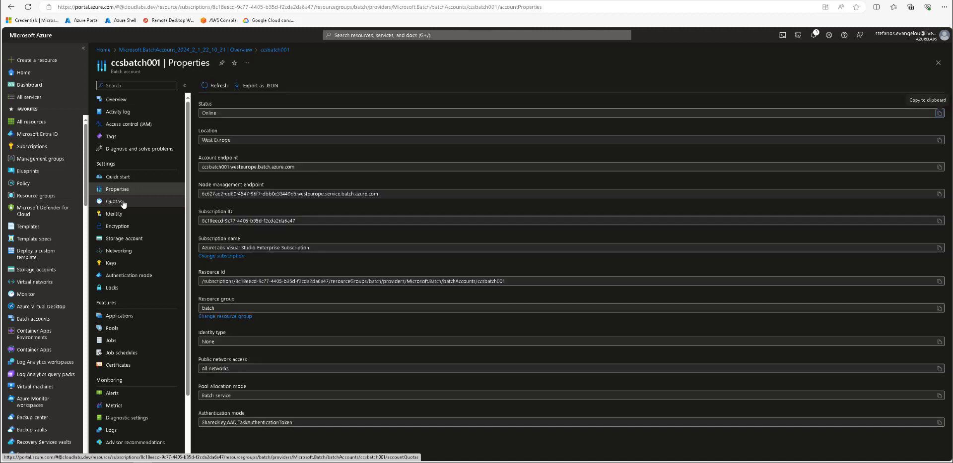
{"action": "left_click", "coordinate": [123, 202]}
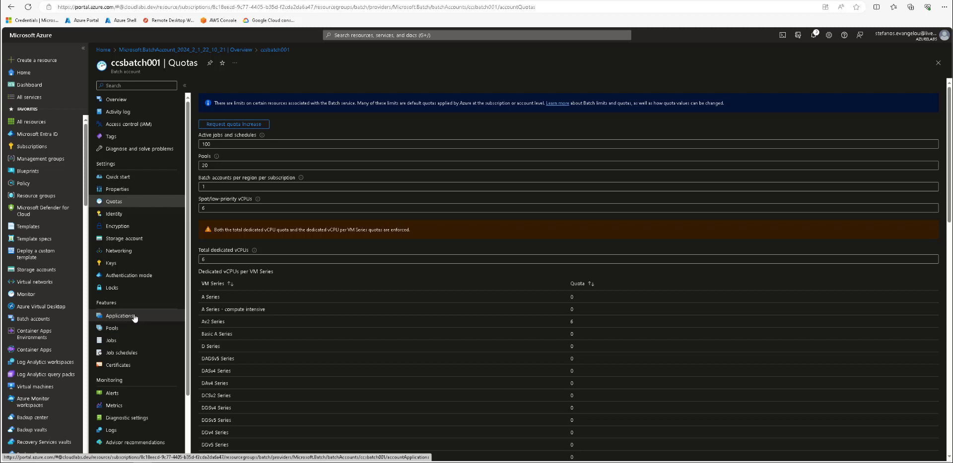
Step: Start adding a pool to the ccsbatch001 account with the pool ID mypool
{"action": "scroll", "coordinate": [134, 317], "scroll_direction": "down", "scroll_amount": 3}
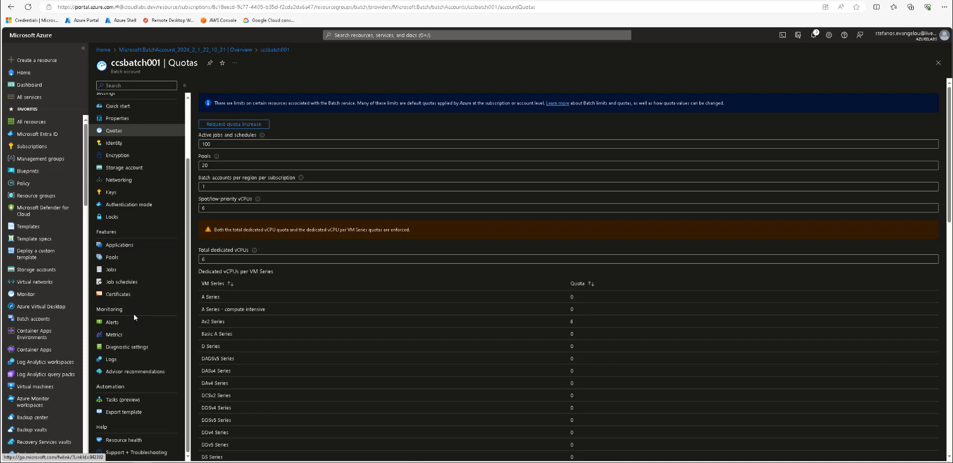
{"action": "left_click", "coordinate": [118, 258]}
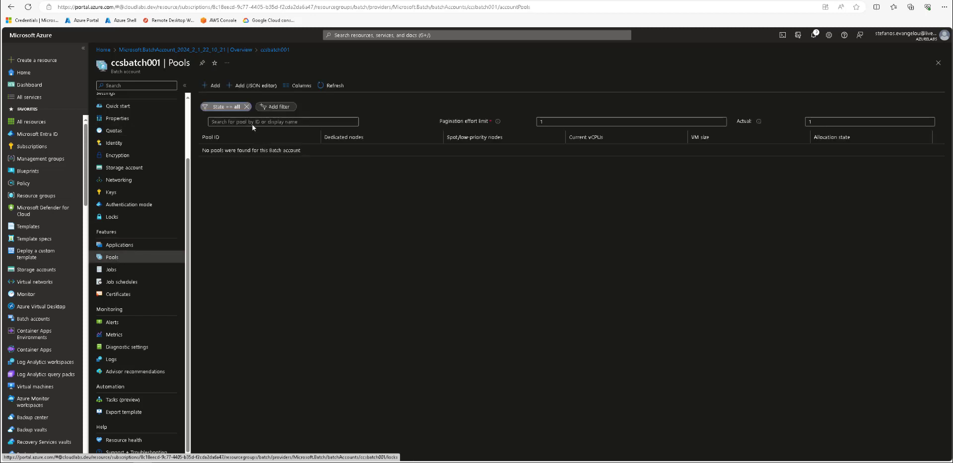
{"action": "left_click", "coordinate": [208, 88]}
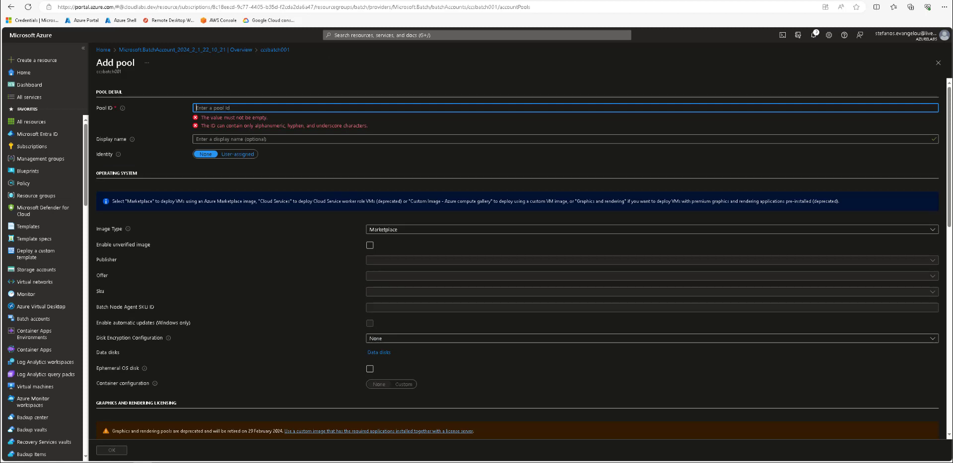
{"action": "type", "text": "mypool"}
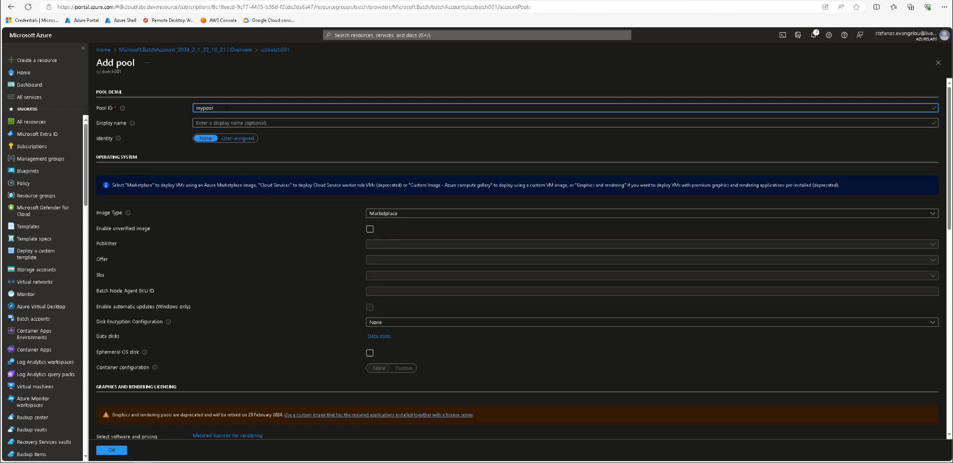
Step: Give the pool the display name My Batch Pool and keep Marketplace as the image type
{"action": "key", "text": "Tab"}
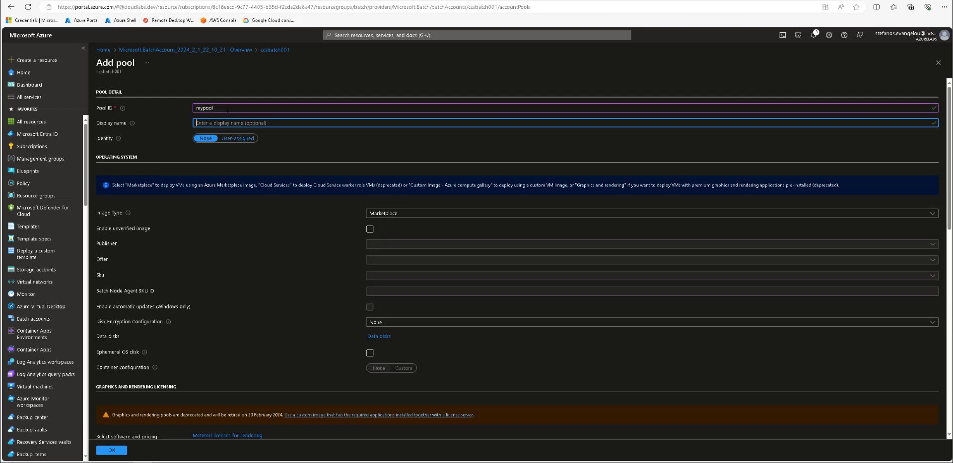
{"action": "type", "text": "My Batch Pool"}
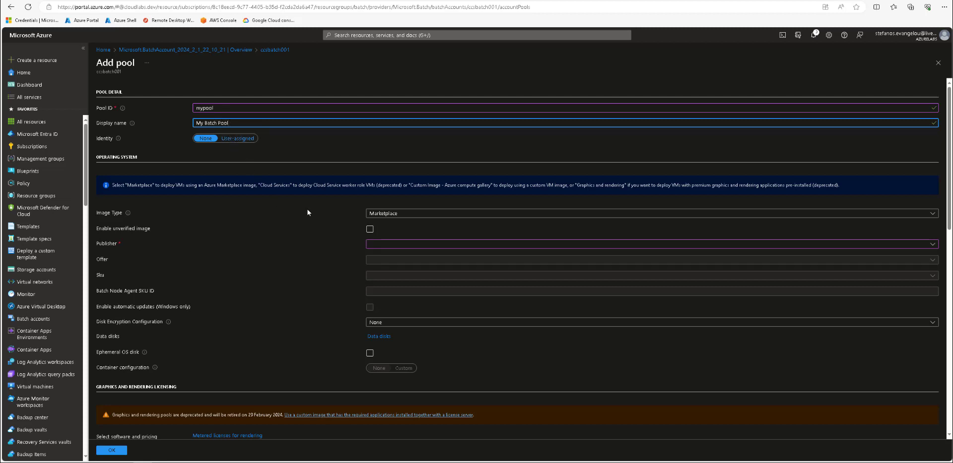
{"action": "left_click", "coordinate": [392, 216]}
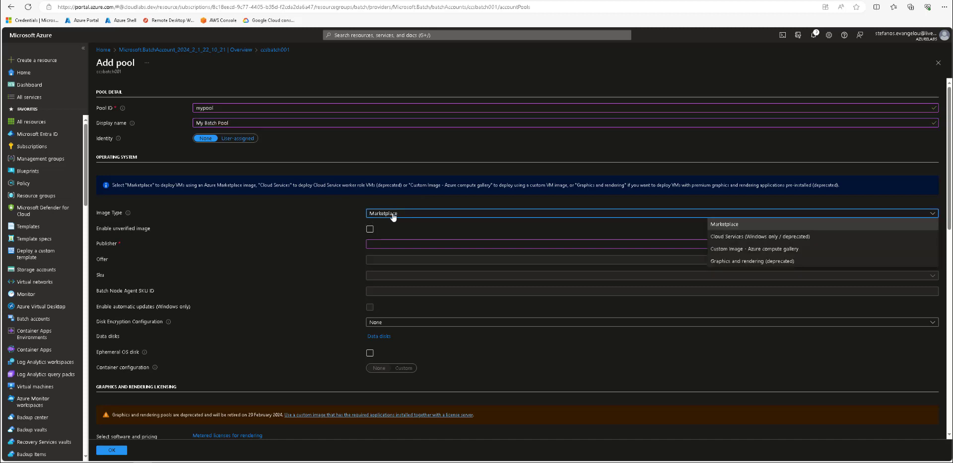
{"action": "left_click", "coordinate": [236, 217]}
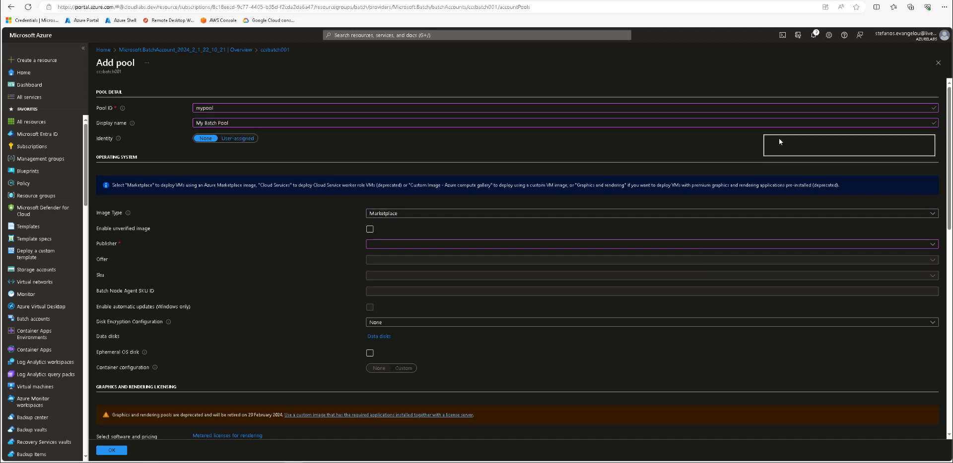
Step: Choose the pool's operating system image with publisher microsoftwindowsserver, offer windowsserver and SKU 2019-datacenter-smalldisk
{"action": "left_click", "coordinate": [391, 243]}
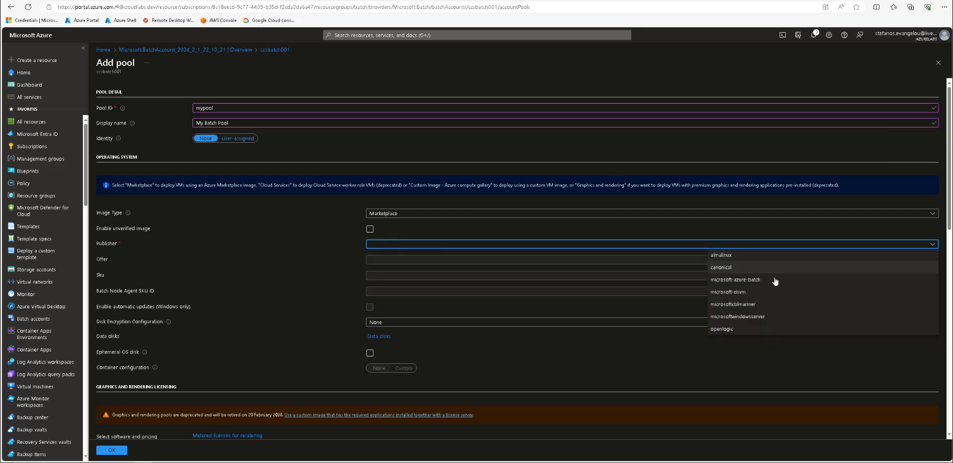
{"action": "left_click", "coordinate": [747, 316]}
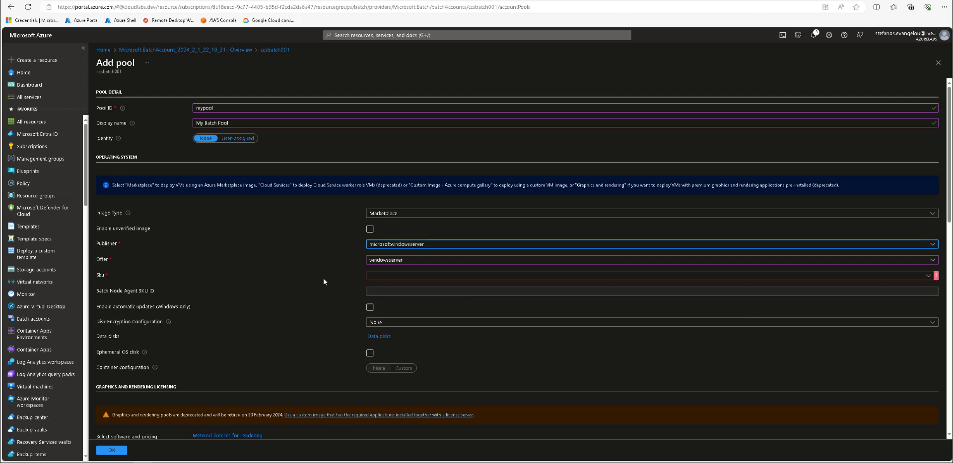
{"action": "left_click", "coordinate": [386, 276]}
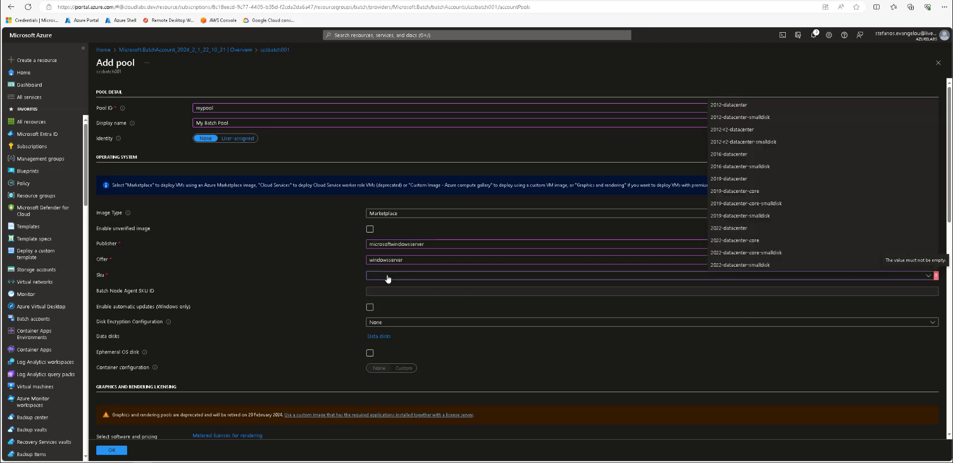
{"action": "left_click", "coordinate": [769, 217]}
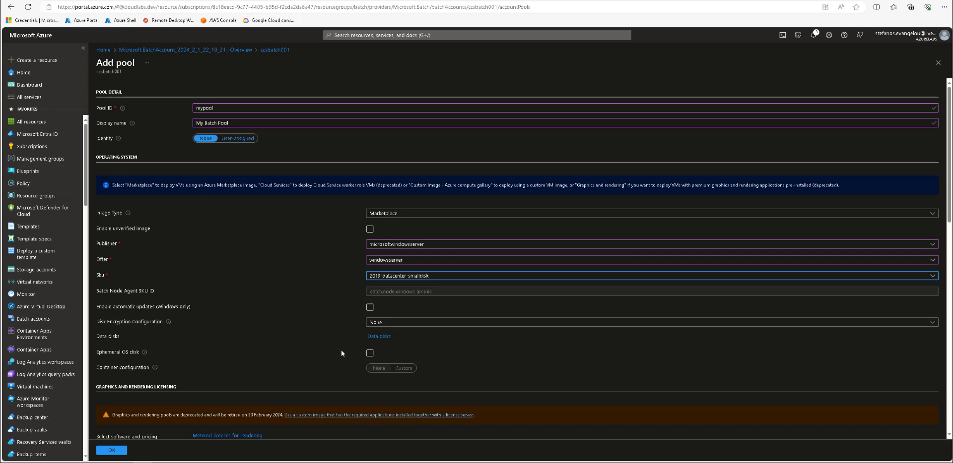
Step: Set the pool's VM size to Standard_A1_v2 with 1 vCPU and 2 GB memory
{"action": "scroll", "coordinate": [340, 353], "scroll_direction": "down", "scroll_amount": 1}
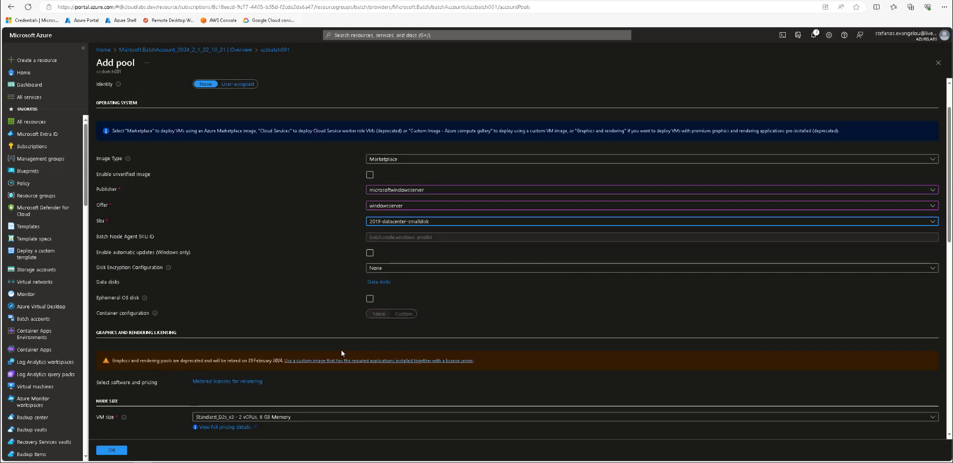
{"action": "scroll", "coordinate": [341, 350], "scroll_direction": "down", "scroll_amount": 2}
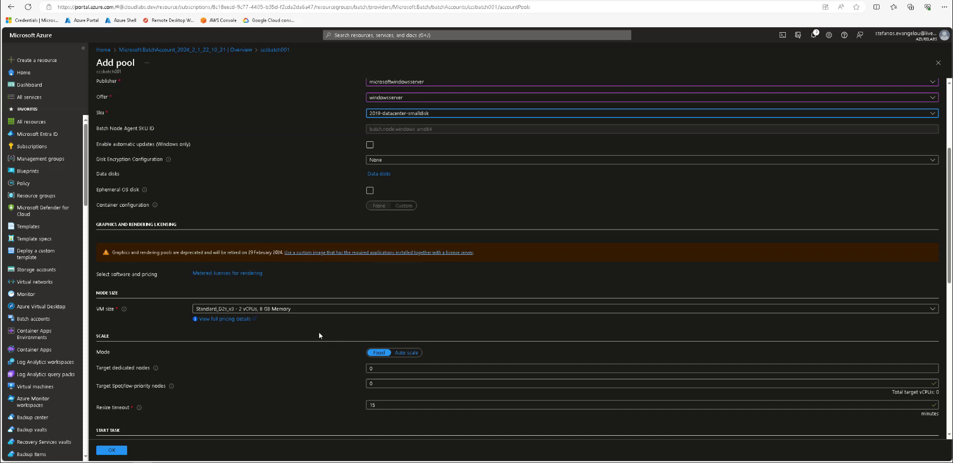
{"action": "left_click", "coordinate": [286, 311]}
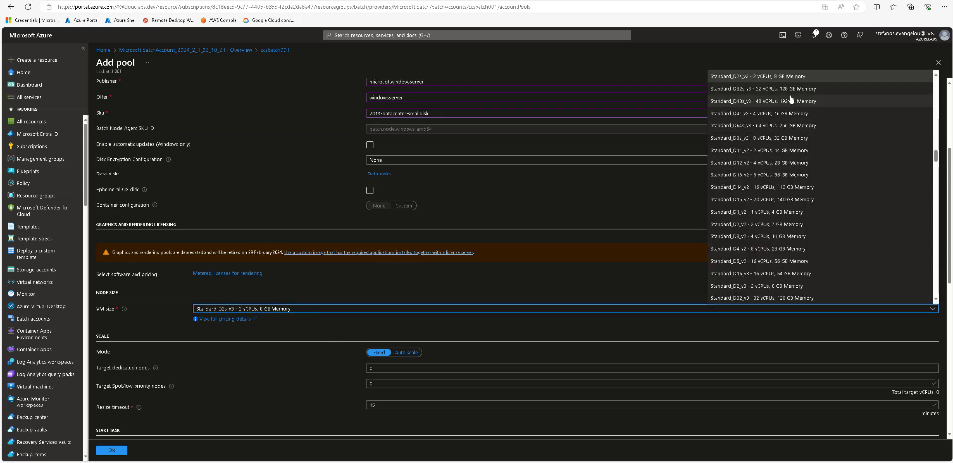
{"action": "scroll", "coordinate": [749, 198], "scroll_direction": "up", "scroll_amount": 10}
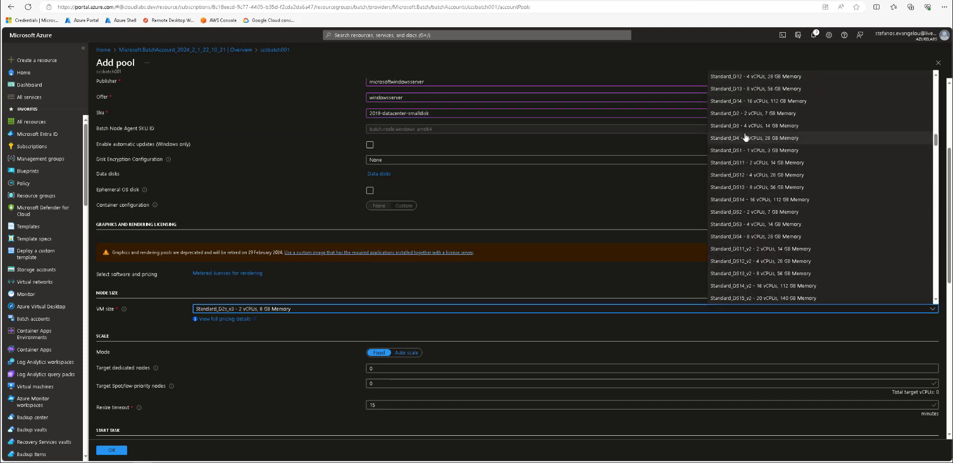
{"action": "scroll", "coordinate": [744, 136], "scroll_direction": "up", "scroll_amount": 6}
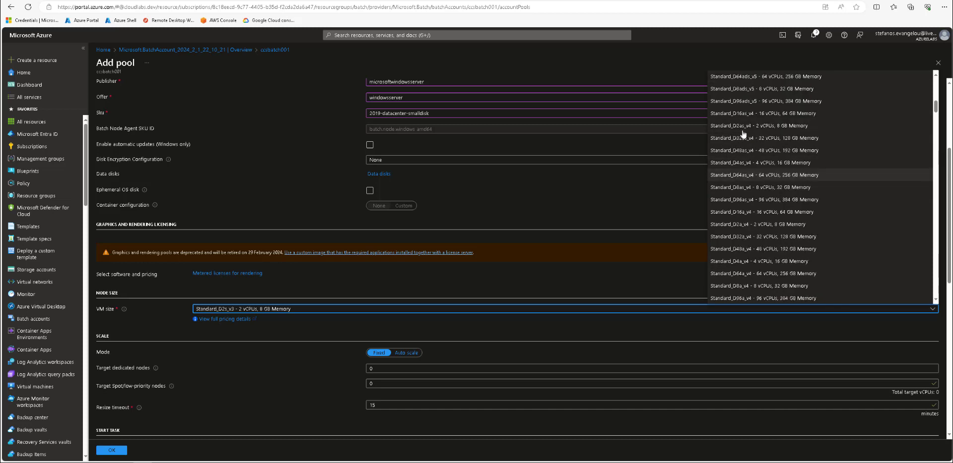
{"action": "scroll", "coordinate": [747, 159], "scroll_direction": "up", "scroll_amount": 2}
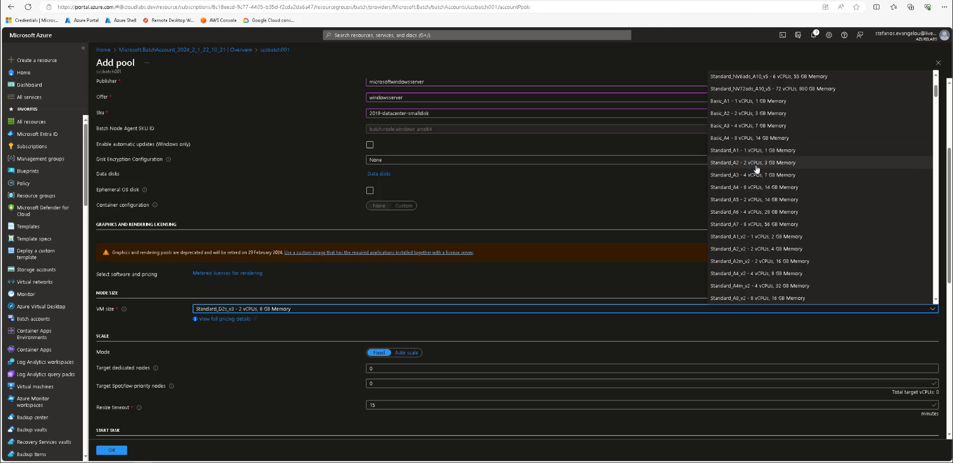
{"action": "left_click", "coordinate": [751, 238]}
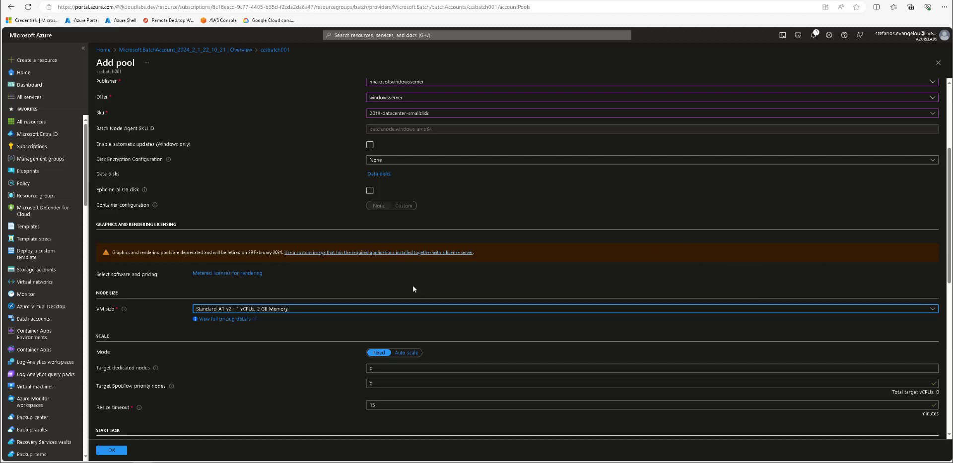
{"action": "left_click", "coordinate": [279, 283]}
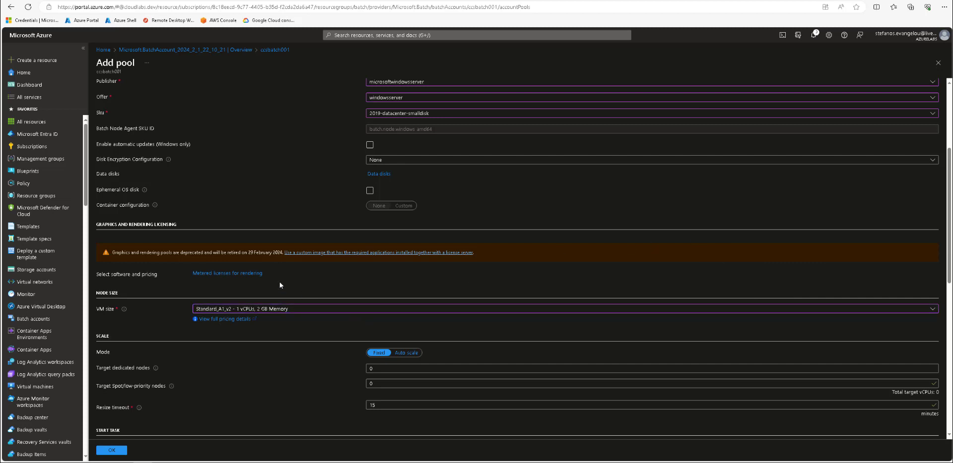
Step: Set the target dedicated nodes to 2 with the fixed scale mode
{"action": "scroll", "coordinate": [347, 362], "scroll_direction": "down", "scroll_amount": 1}
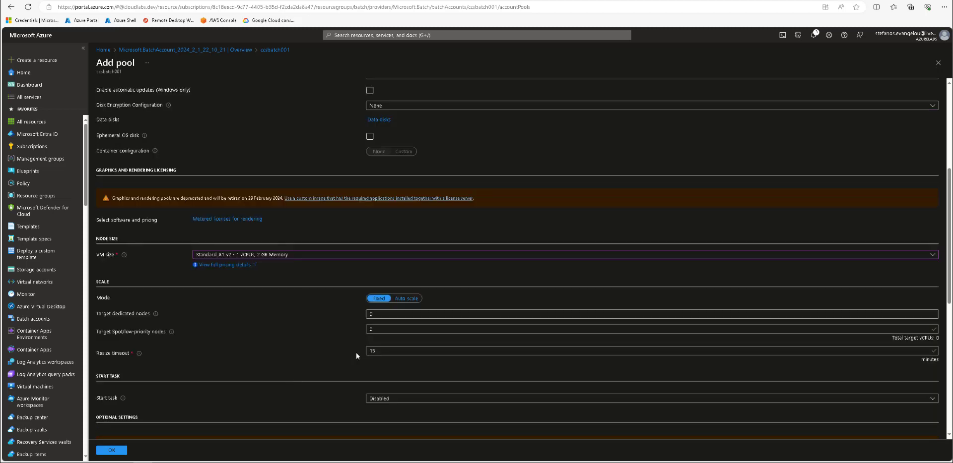
{"action": "left_click", "coordinate": [405, 314]}
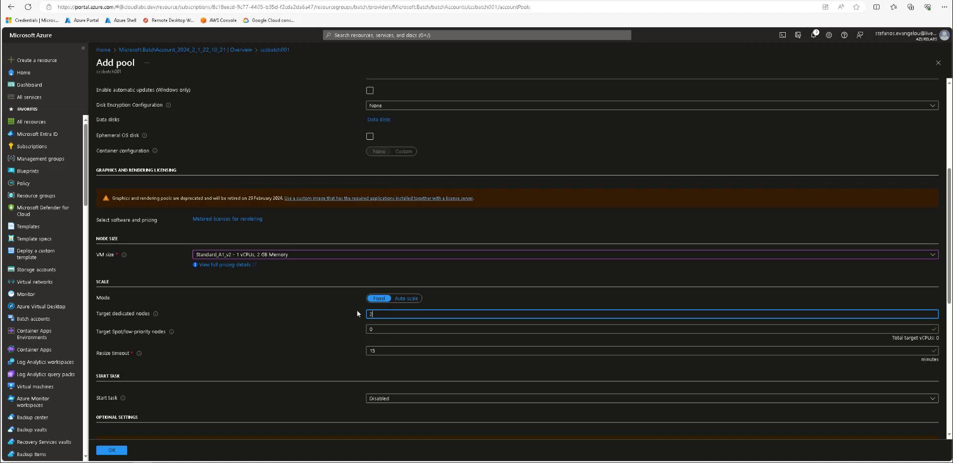
{"action": "left_click", "coordinate": [283, 327]}
Step: Keep the default start task, optional and virtual network settings, and create the pool
{"action": "scroll", "coordinate": [283, 327], "scroll_direction": "down", "scroll_amount": 1}
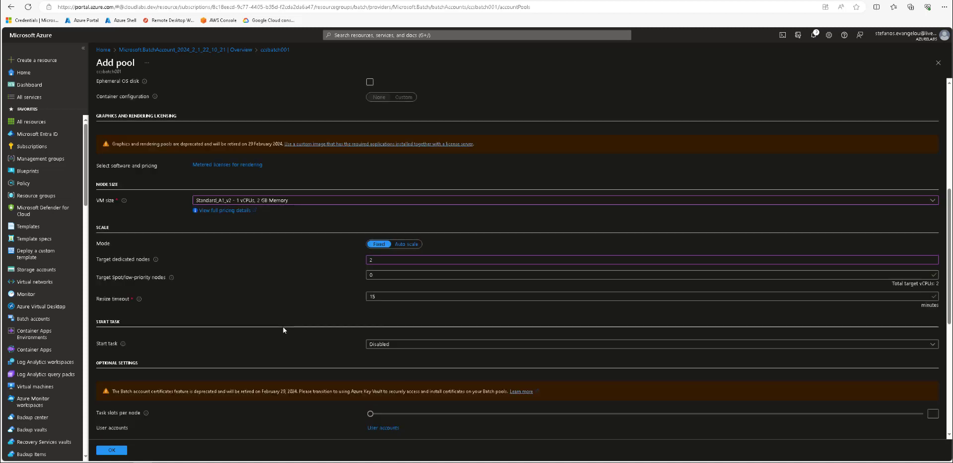
{"action": "scroll", "coordinate": [283, 330], "scroll_direction": "down", "scroll_amount": 1}
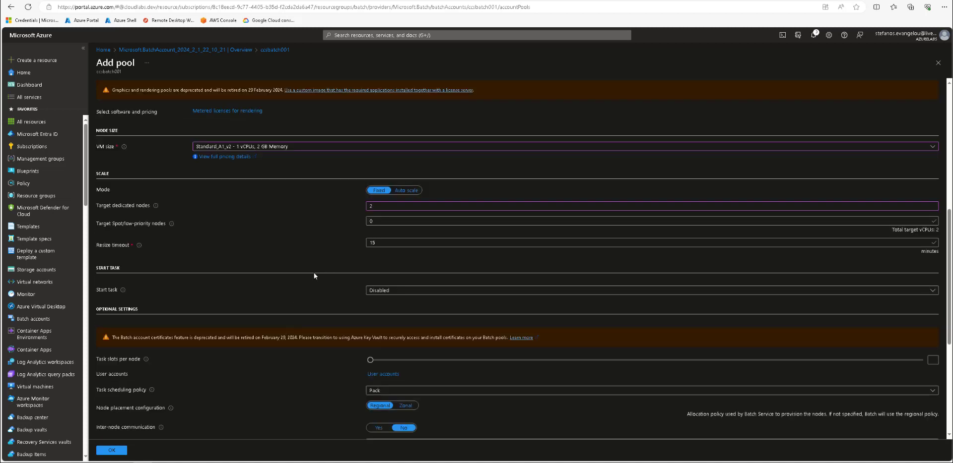
{"action": "scroll", "coordinate": [313, 276], "scroll_direction": "down", "scroll_amount": 1}
{"action": "scroll", "coordinate": [313, 274], "scroll_direction": "down", "scroll_amount": 3}
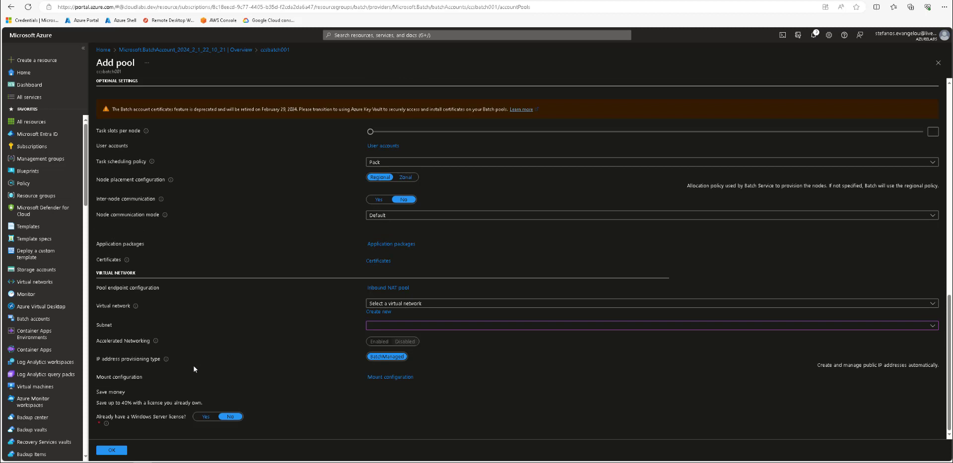
{"action": "left_click", "coordinate": [110, 450]}
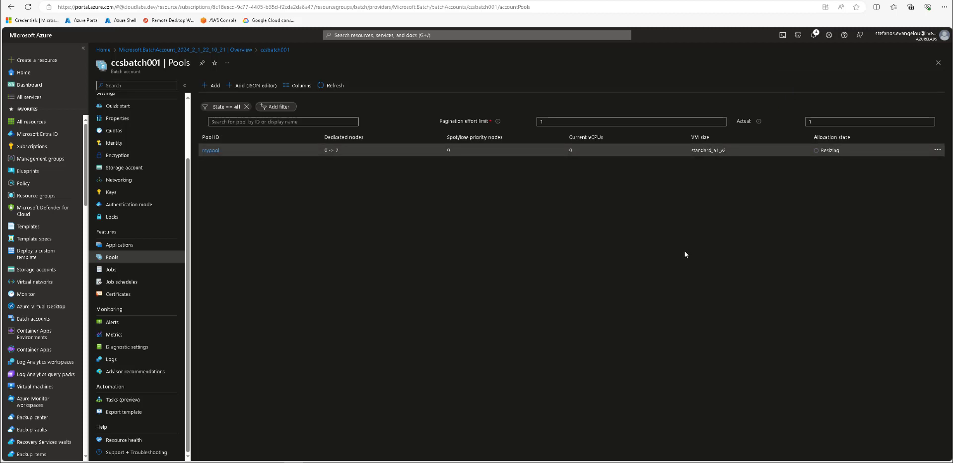
Step: Open the mypool pool and examine its overview, allocation state and node list
{"action": "left_click", "coordinate": [209, 150]}
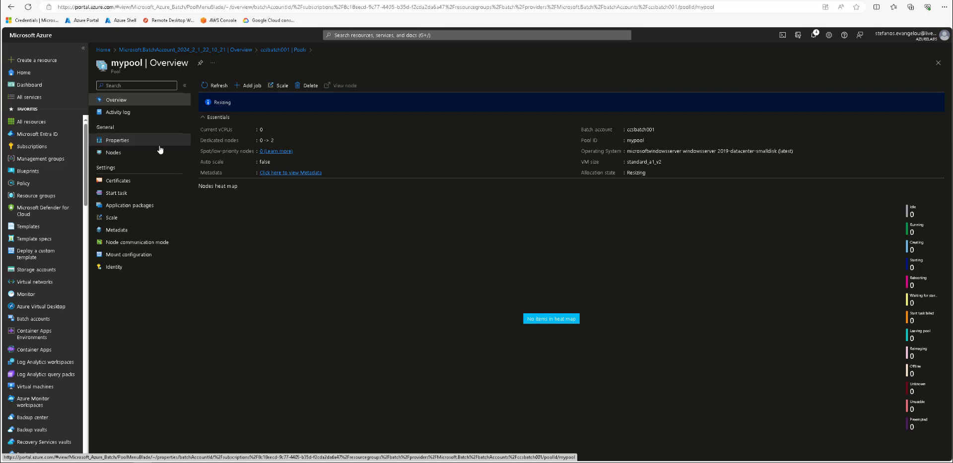
{"action": "left_click_drag", "start_coordinate": [580, 173], "coordinate": [645, 173]}
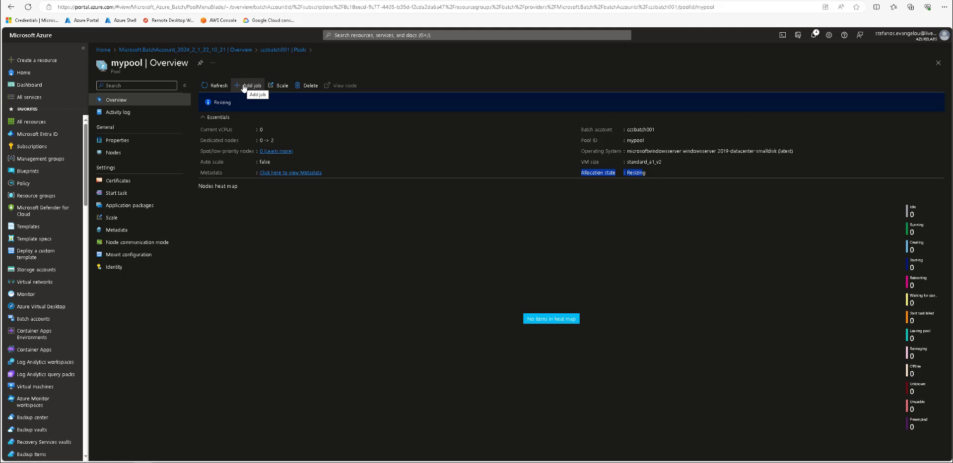
{"action": "left_click", "coordinate": [124, 155]}
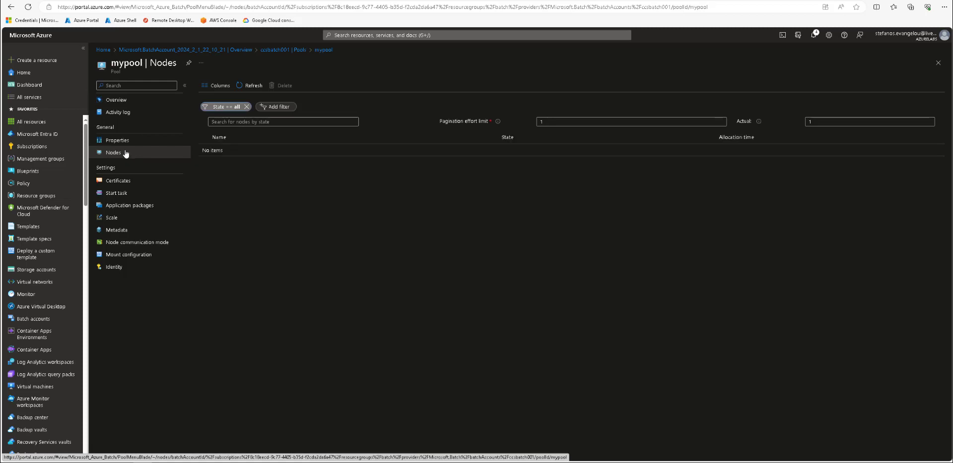
{"action": "left_click", "coordinate": [118, 101]}
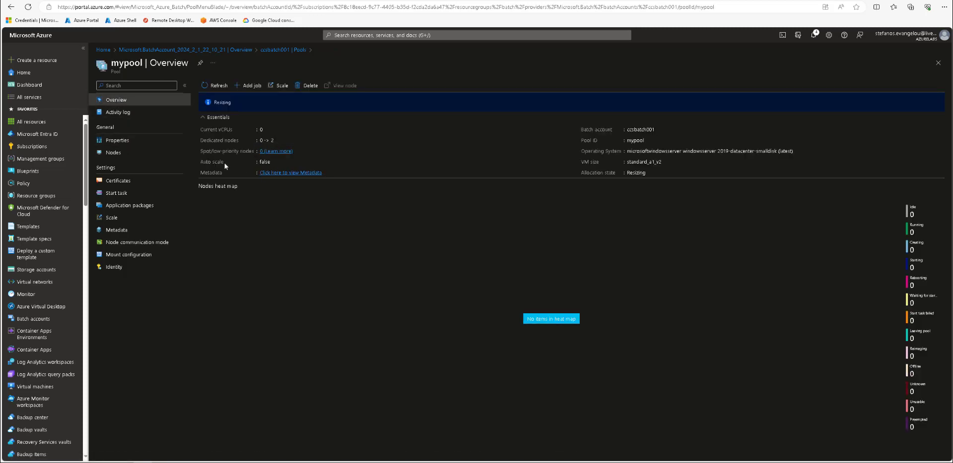
Step: Examine the pool's mount configuration, node communication mode, metadata, scale, application packages, start task and certificates, and recheck its nodes and overview
{"action": "left_click", "coordinate": [119, 255]}
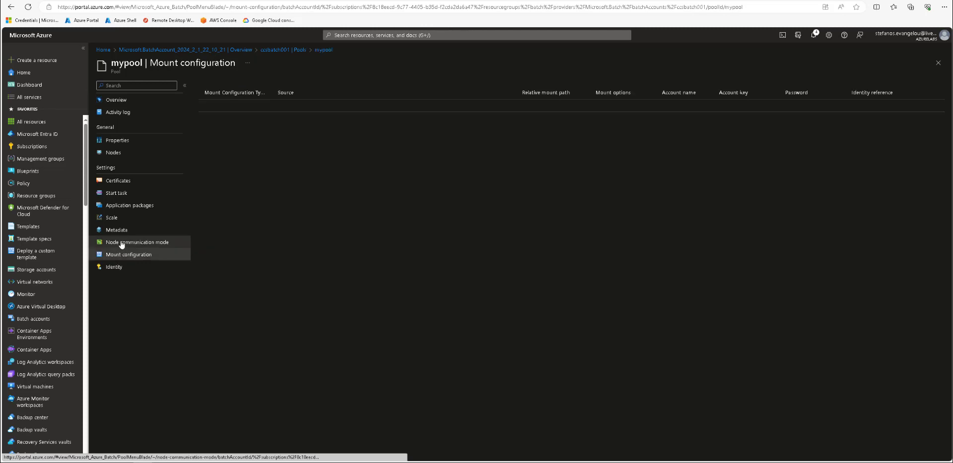
{"action": "left_click", "coordinate": [121, 243]}
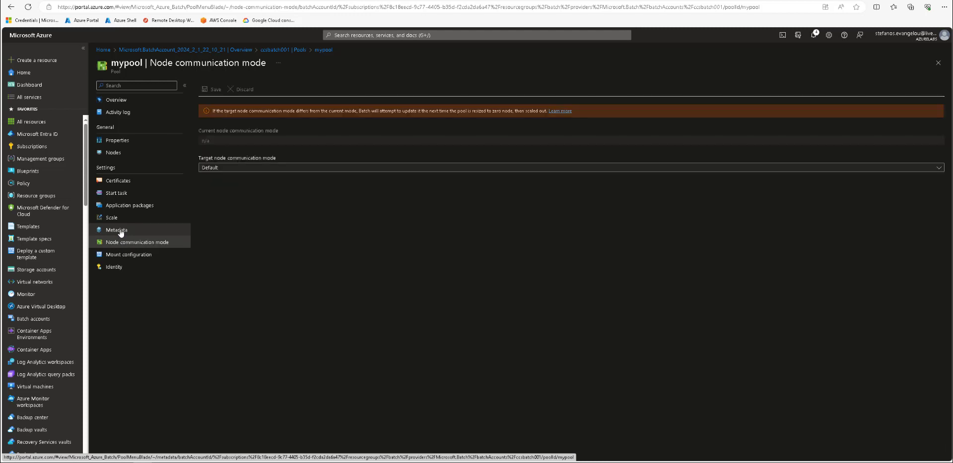
{"action": "left_click", "coordinate": [119, 231]}
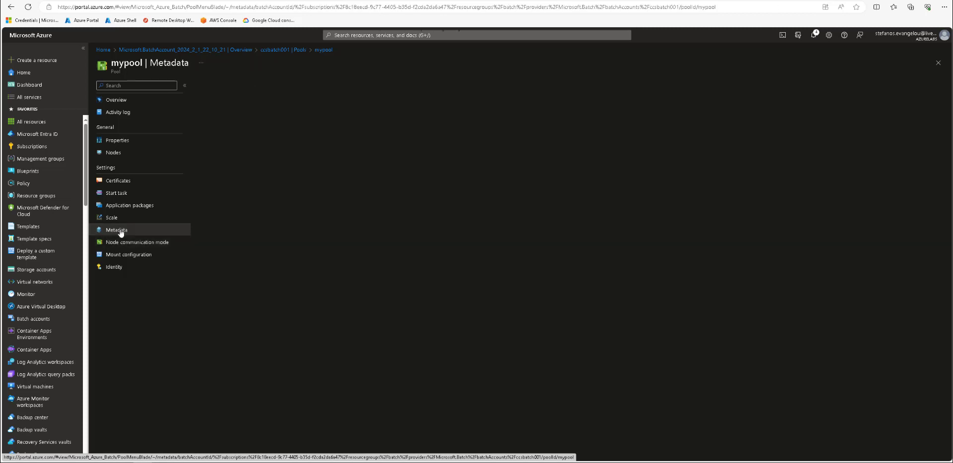
{"action": "left_click", "coordinate": [118, 219]}
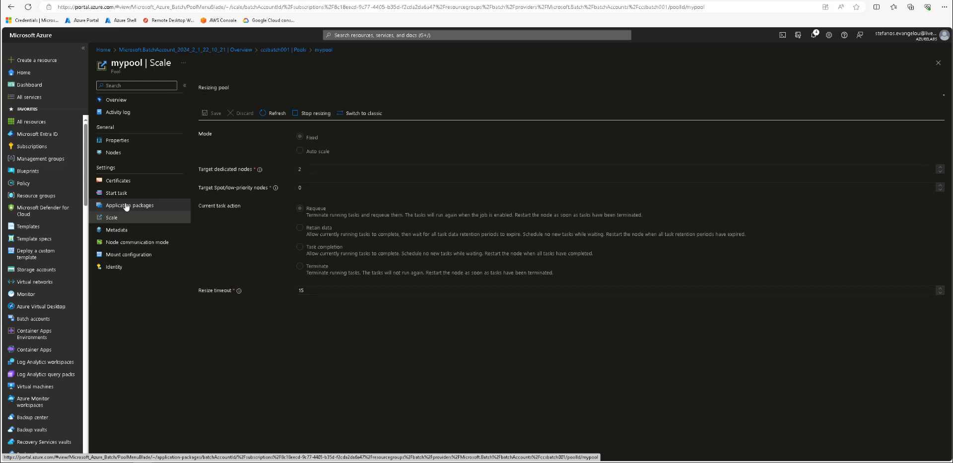
{"action": "left_click", "coordinate": [127, 207]}
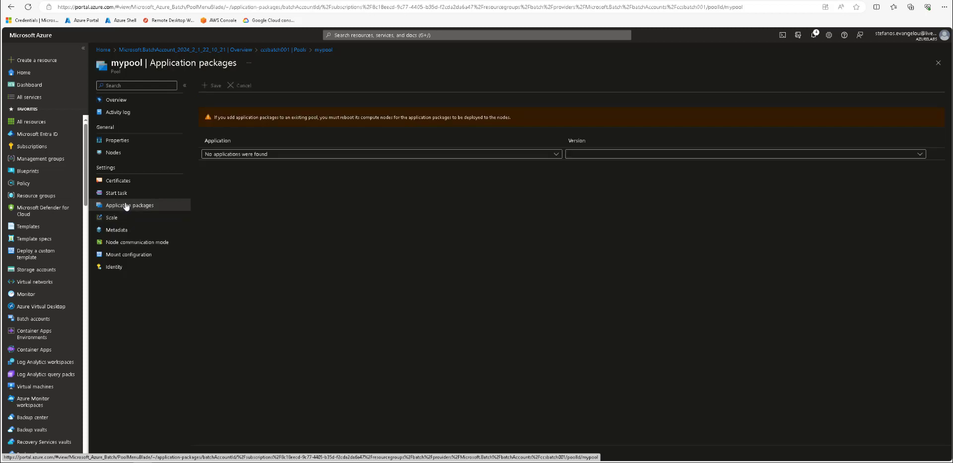
{"action": "left_click", "coordinate": [124, 194]}
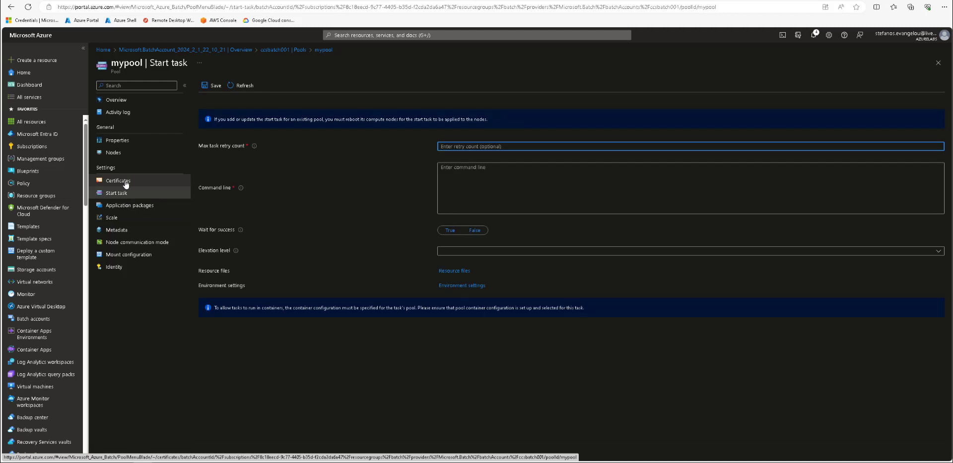
{"action": "left_click", "coordinate": [126, 183]}
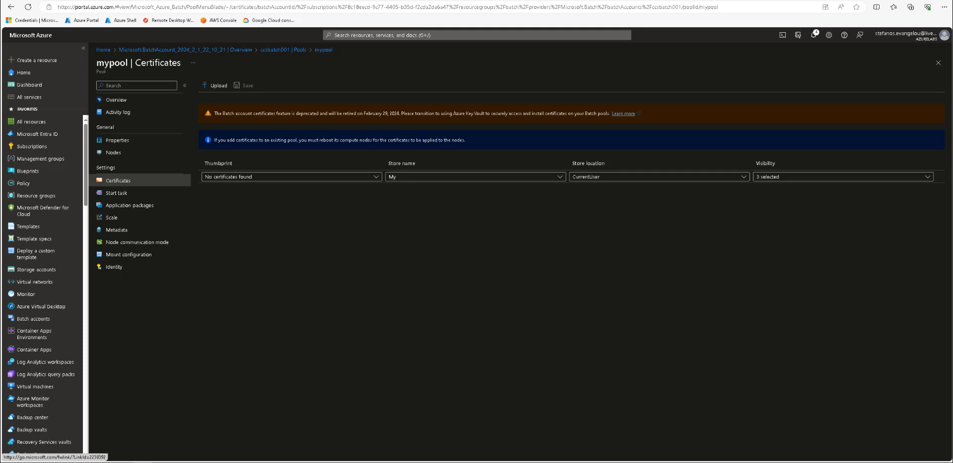
{"action": "left_click", "coordinate": [123, 152]}
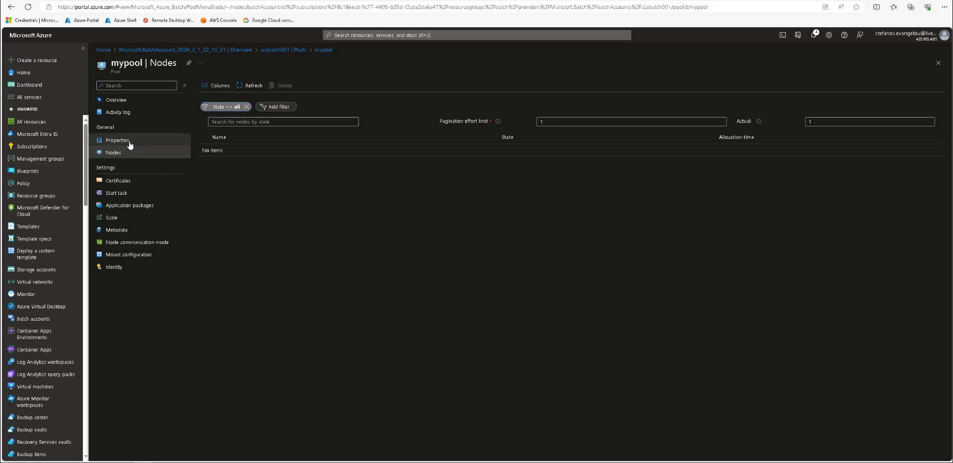
{"action": "left_click", "coordinate": [117, 99]}
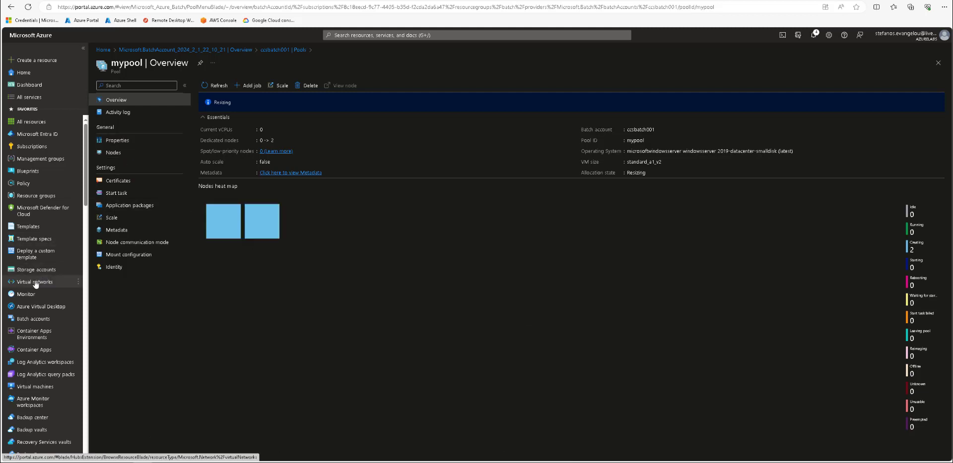
Step: Return to the ccsbatch001 batch account and check its jobs, the mypool overview and the pool's nodes
{"action": "left_click", "coordinate": [33, 320]}
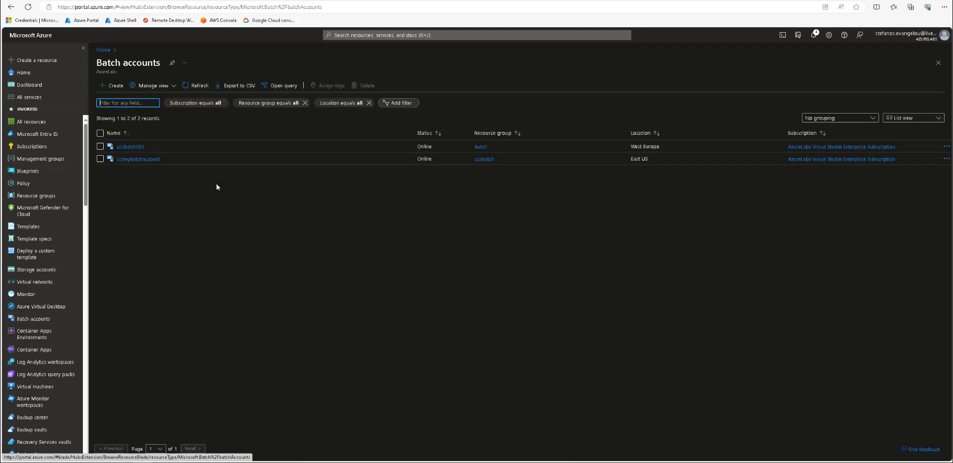
{"action": "left_click", "coordinate": [127, 148]}
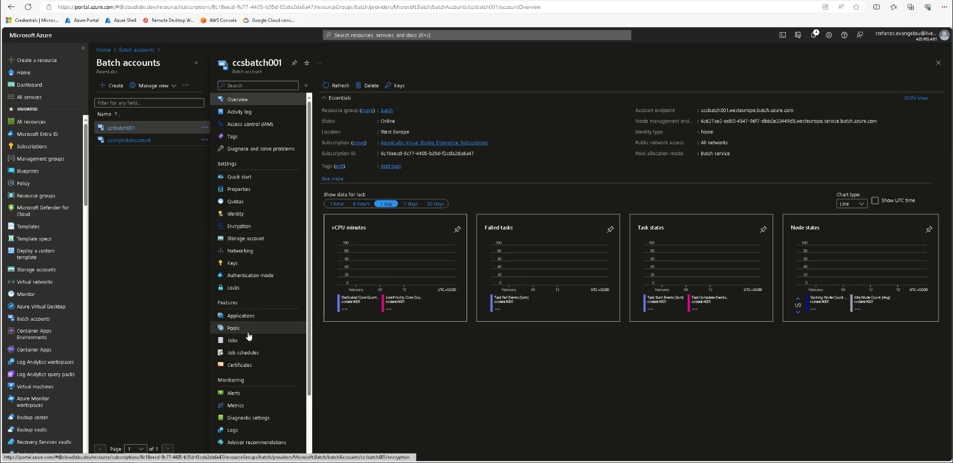
{"action": "left_click", "coordinate": [196, 63]}
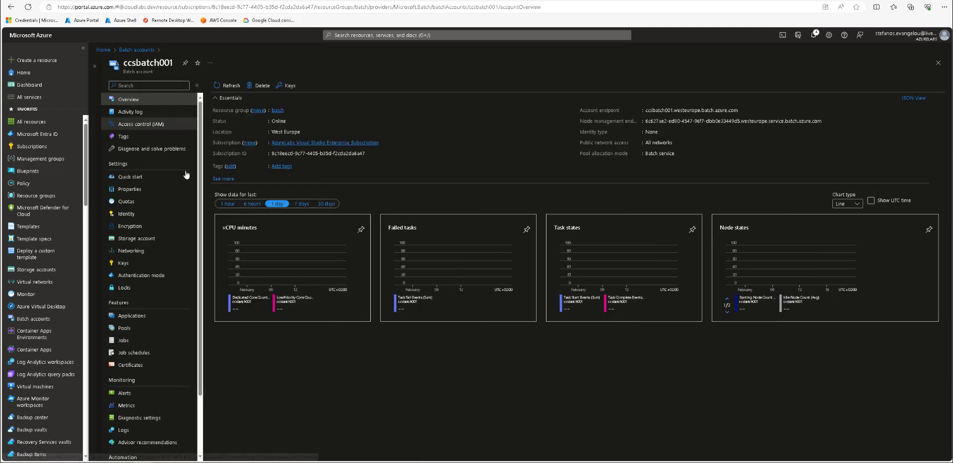
{"action": "left_click", "coordinate": [128, 342]}
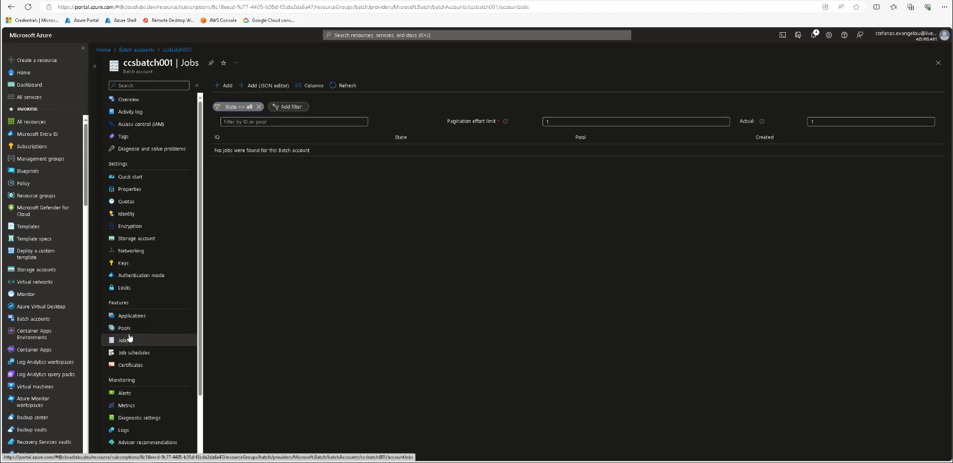
{"action": "left_click", "coordinate": [125, 328]}
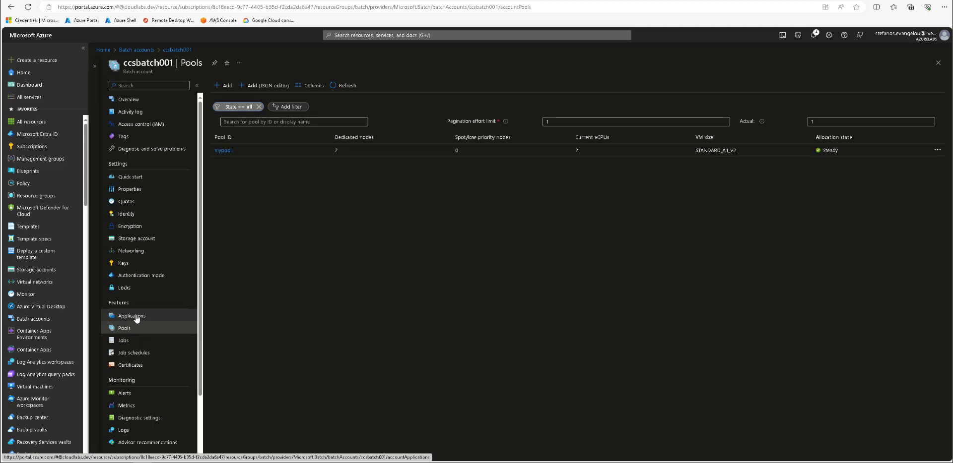
{"action": "left_click", "coordinate": [223, 151]}
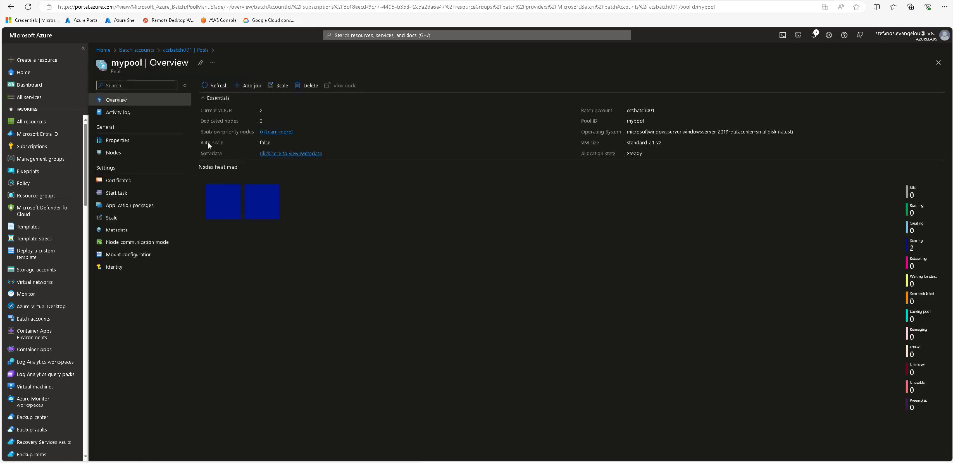
{"action": "left_click", "coordinate": [138, 153]}
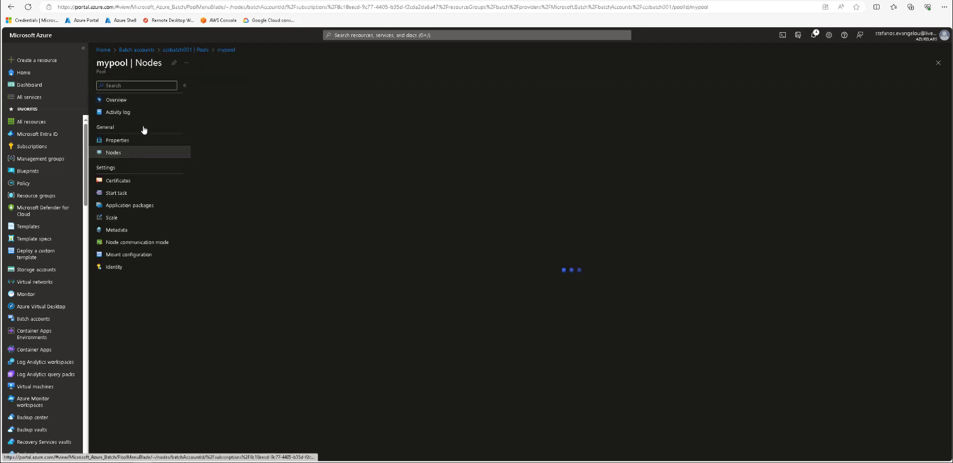
Step: Start a new job in the ccsbatch001 batch account with the job ID ccsbatchjob001
{"action": "left_click", "coordinate": [139, 52]}
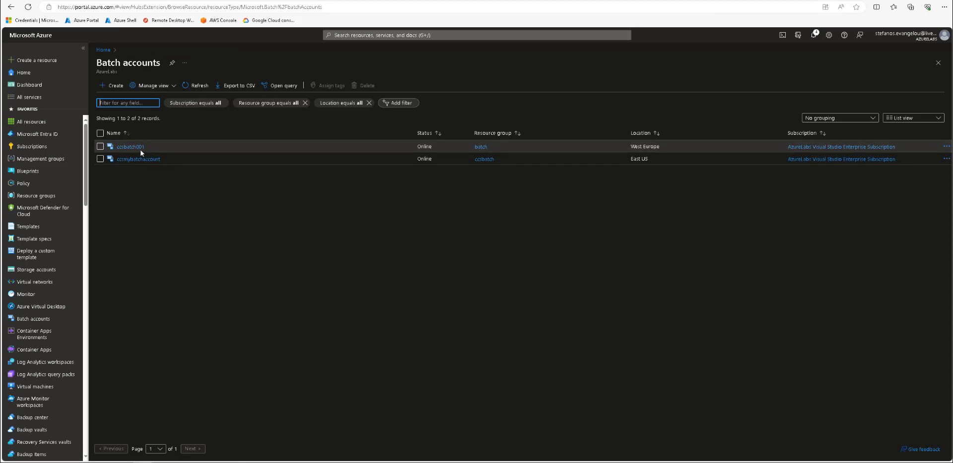
{"action": "left_click", "coordinate": [135, 148]}
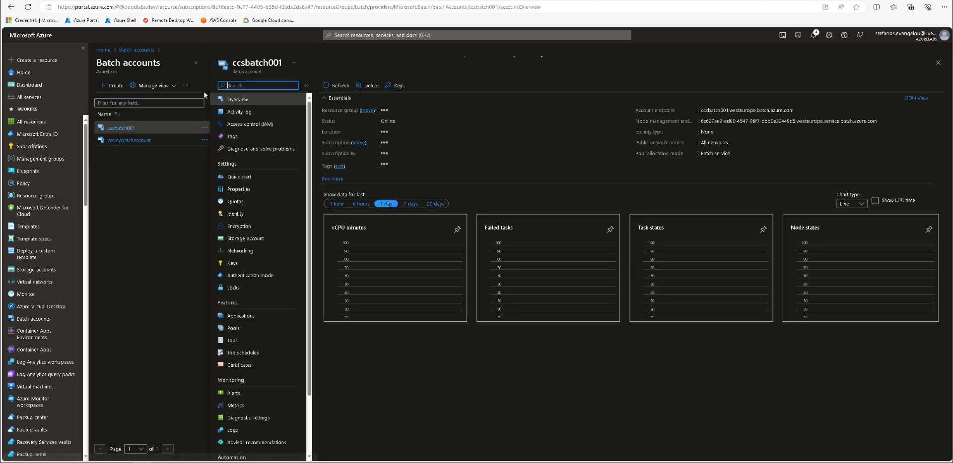
{"action": "left_click", "coordinate": [197, 64]}
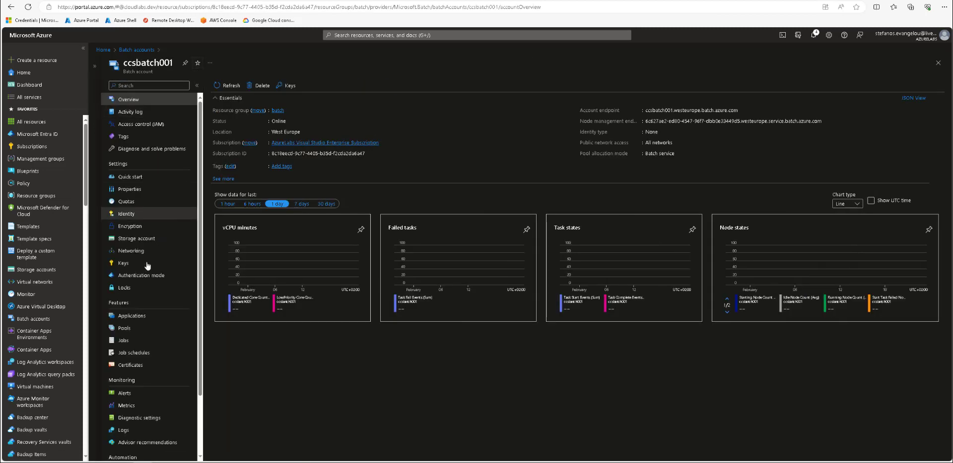
{"action": "left_click", "coordinate": [138, 343]}
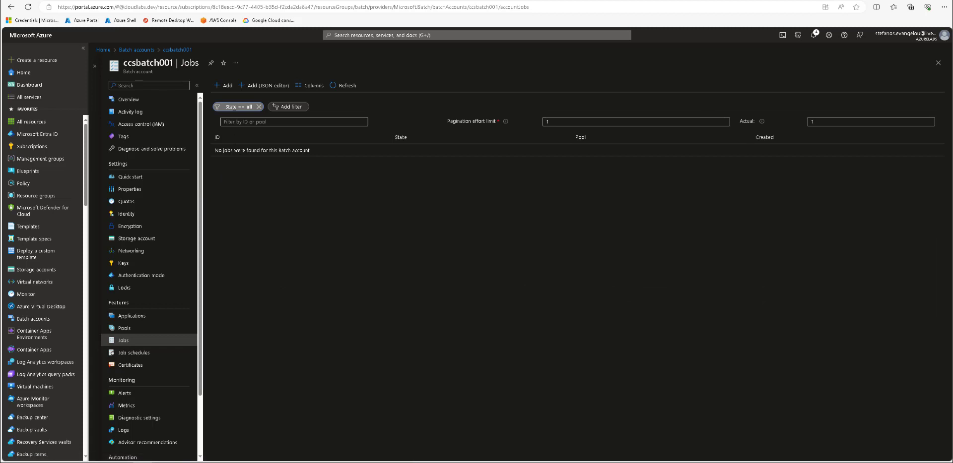
{"action": "left_click", "coordinate": [228, 87]}
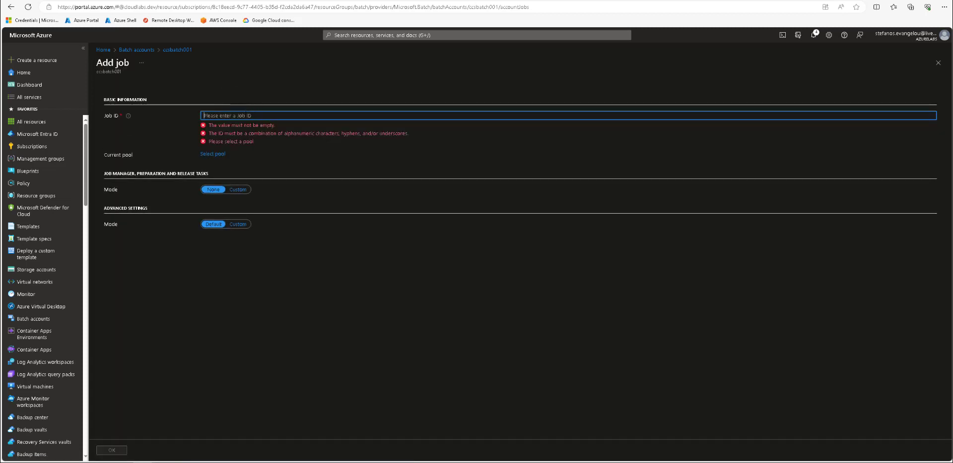
{"action": "type", "text": "ccsbatch"}
{"action": "type", "text": "jo"}
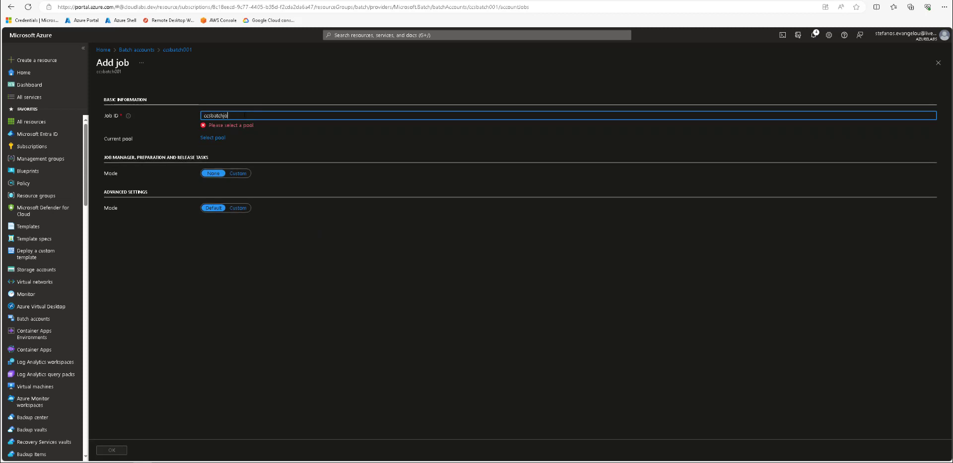
{"action": "type", "text": "b001"}
Step: Assign the mypool pool to the job, keep the None task mode and Default advanced settings, and create the job
{"action": "left_click", "coordinate": [213, 138]}
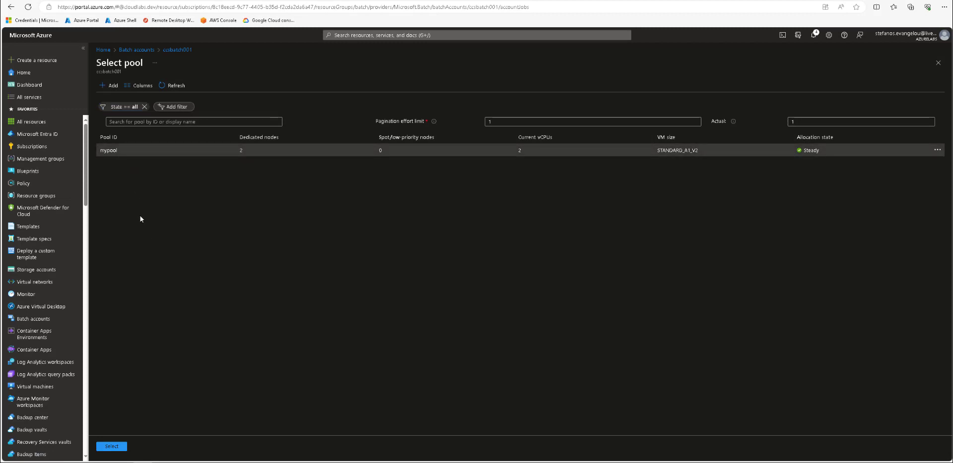
{"action": "left_click", "coordinate": [128, 156]}
{"action": "left_click", "coordinate": [113, 447]}
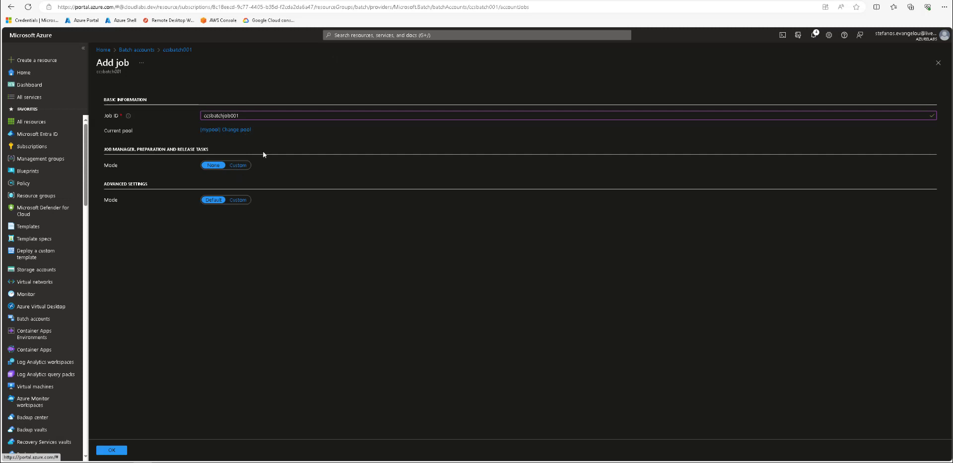
{"action": "left_click_drag", "start_coordinate": [106, 132], "coordinate": [253, 131]}
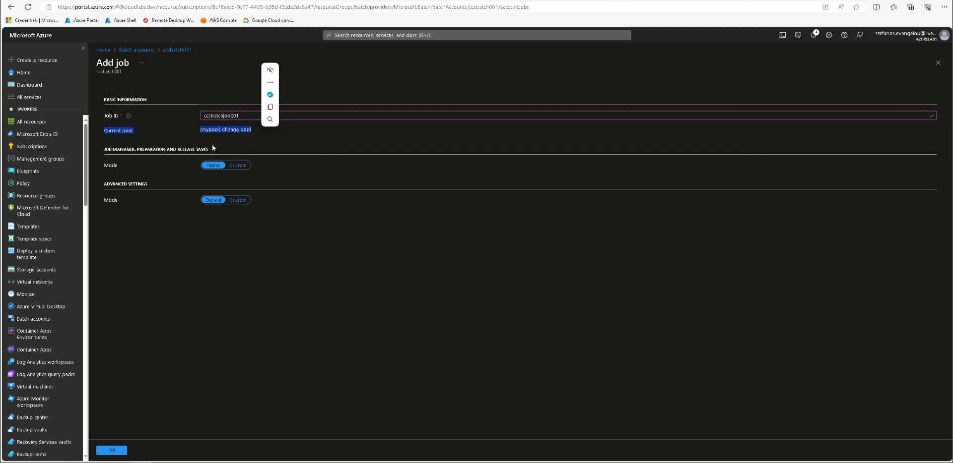
{"action": "left_click", "coordinate": [154, 131]}
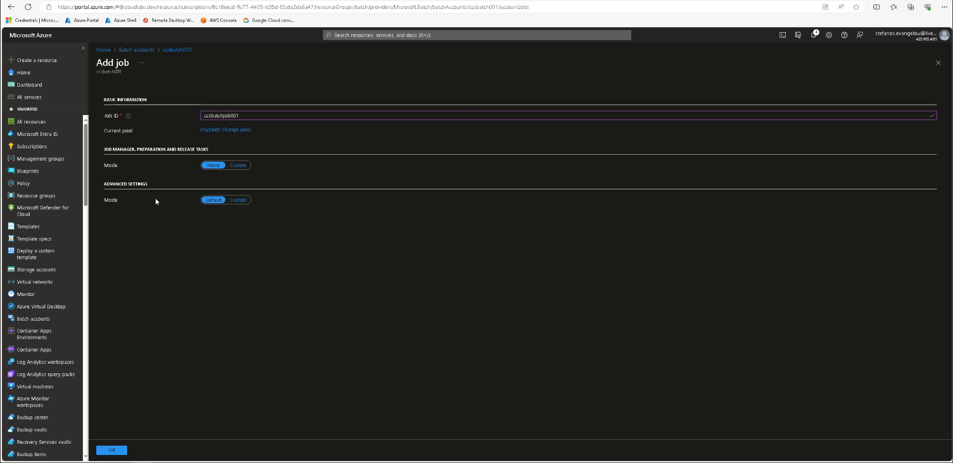
{"action": "left_click", "coordinate": [112, 450]}
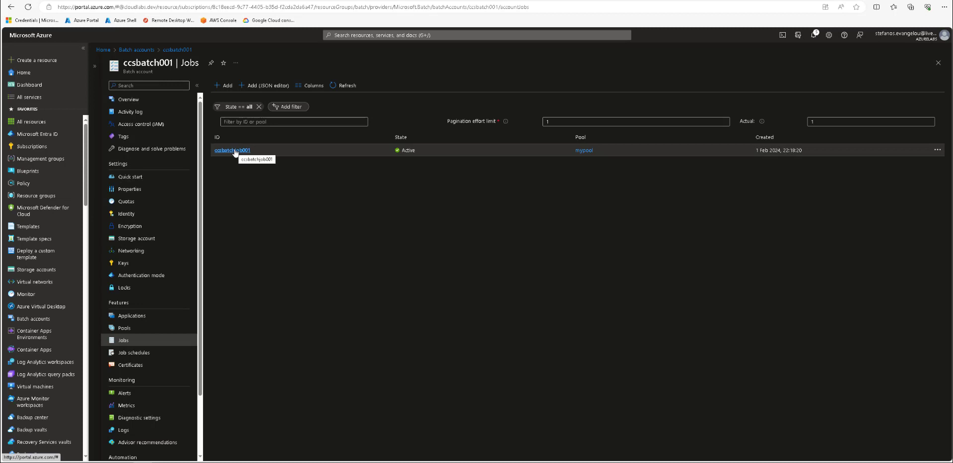
Step: Check the batch account's pools and applications, and refresh its list of jobs
{"action": "left_click", "coordinate": [126, 330]}
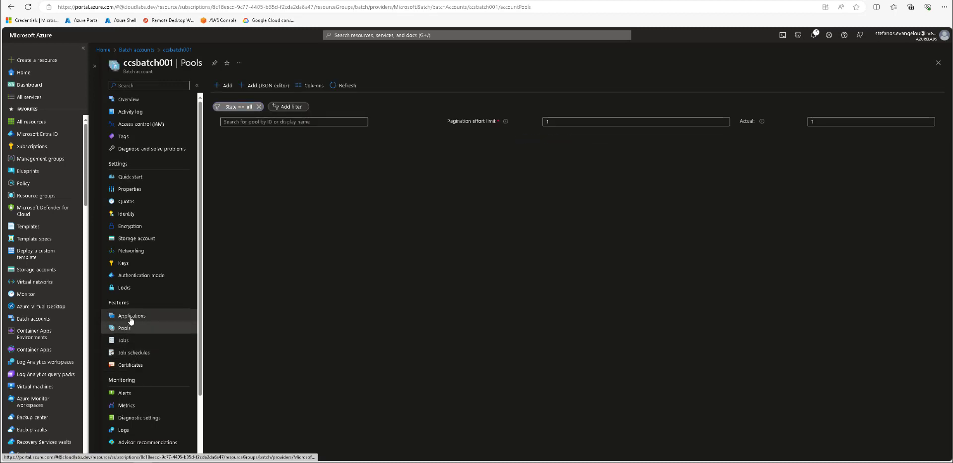
{"action": "left_click", "coordinate": [130, 318]}
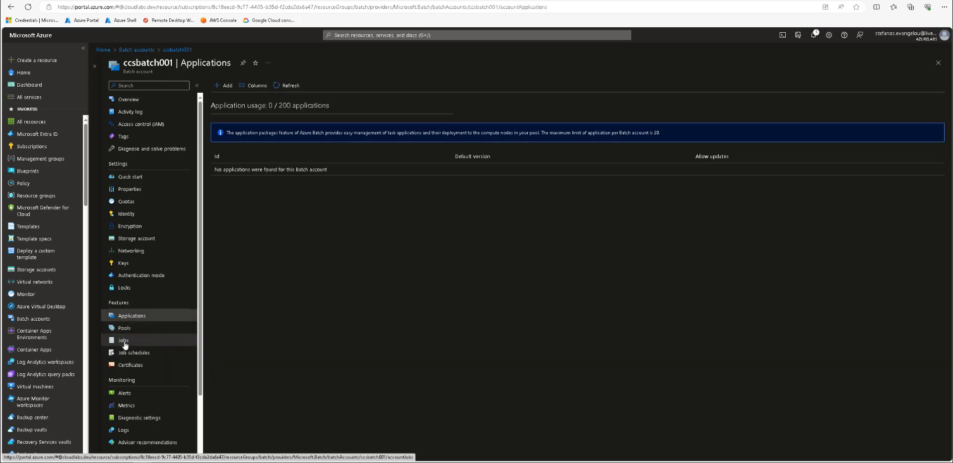
{"action": "left_click", "coordinate": [124, 341]}
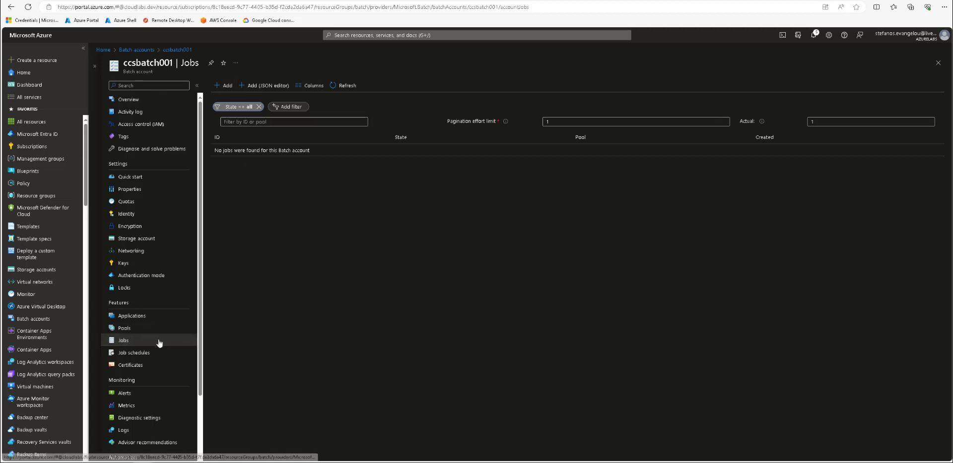
{"action": "left_click", "coordinate": [340, 87]}
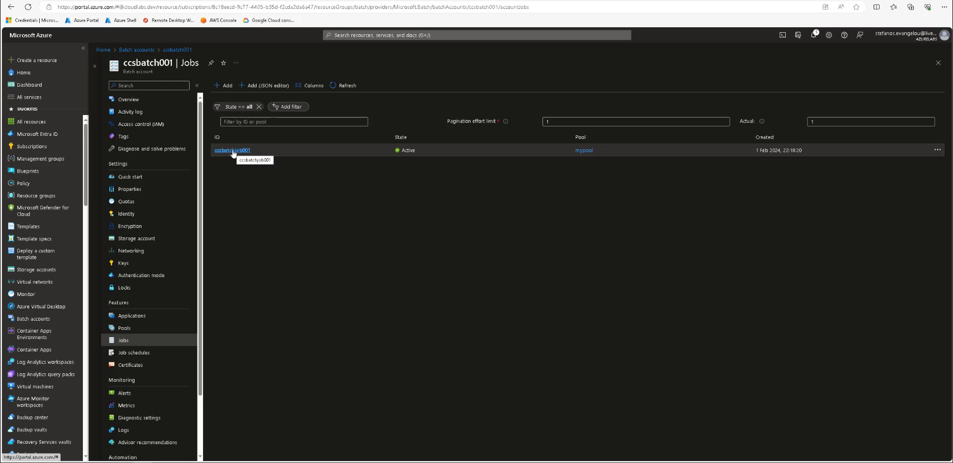
Step: Start a new task in ccsbatchjob001 with the task ID ccsbatchtask001 and the display name Task 1
{"action": "left_click", "coordinate": [232, 150]}
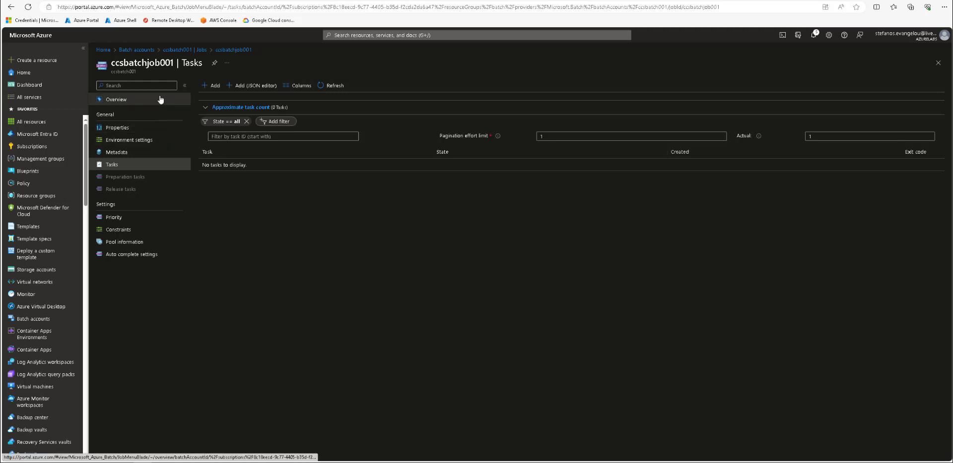
{"action": "left_click", "coordinate": [213, 86]}
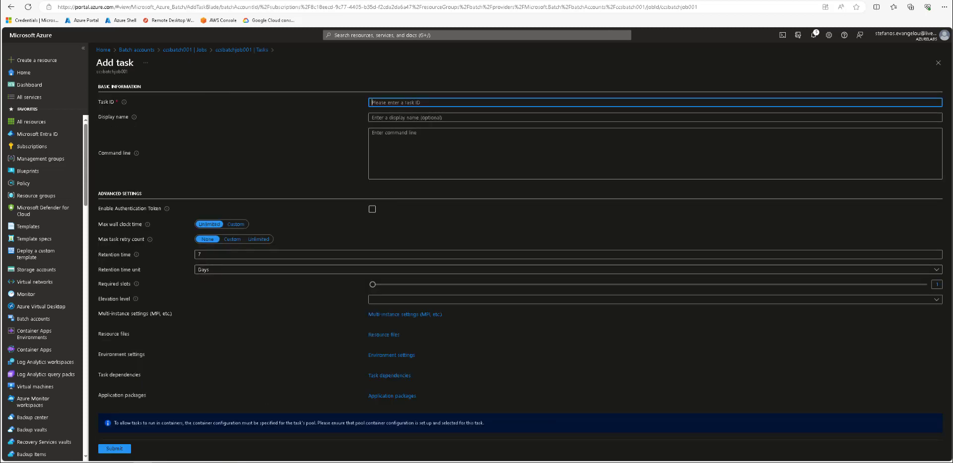
{"action": "type", "text": "ccs"}
{"action": "type", "text": "tas"}
{"action": "type", "text": "batchtas"}
{"action": "type", "text": "k001"}
{"action": "left_click", "coordinate": [407, 118]}
{"action": "type", "text": "Task 1"}
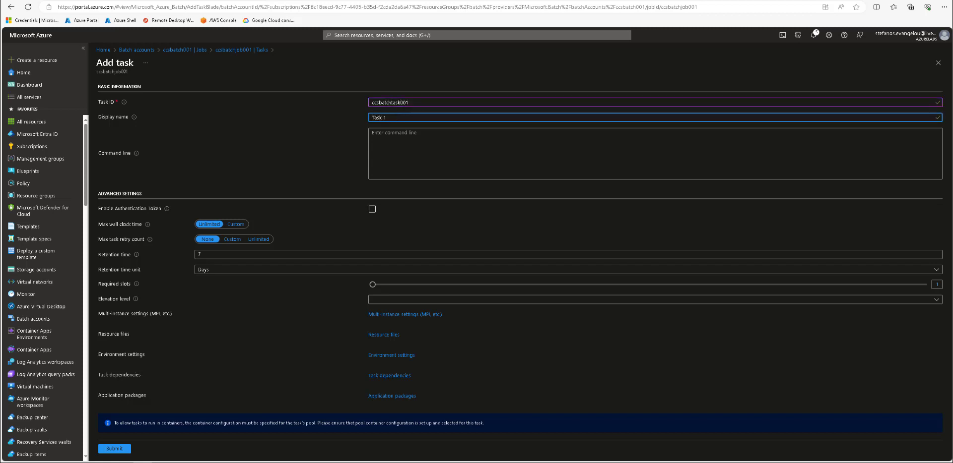
Step: Set the task's command line to cmd /c "set AZ_BATCH & timeout /t 90 > NUL" and submit the task
{"action": "key", "text": "Tab"}
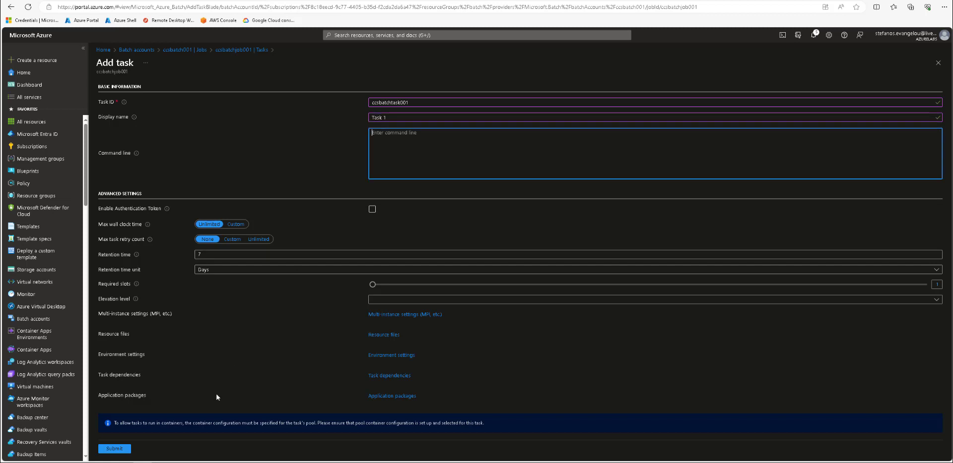
{"action": "mouse_move", "coordinate": [293, 462]}
{"action": "type", "text": "cmd /c \"set AZ_BATCH & timeout /t 90 > NUL\""}
{"action": "left_click", "coordinate": [120, 452]}
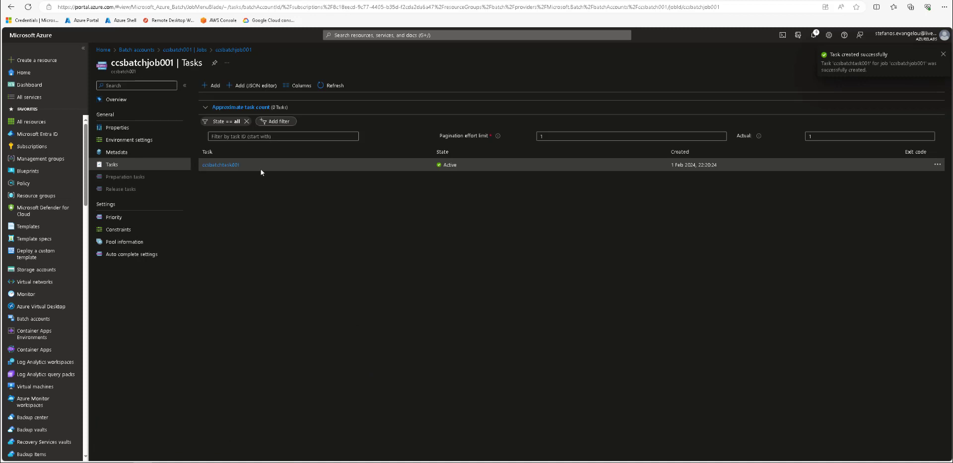
Step: Add task ccsbatchtask002 with display name Task 2 and command line cmd /c "set AZ_BATCH & timeout /t 90 > NUL"
{"action": "left_click", "coordinate": [211, 86]}
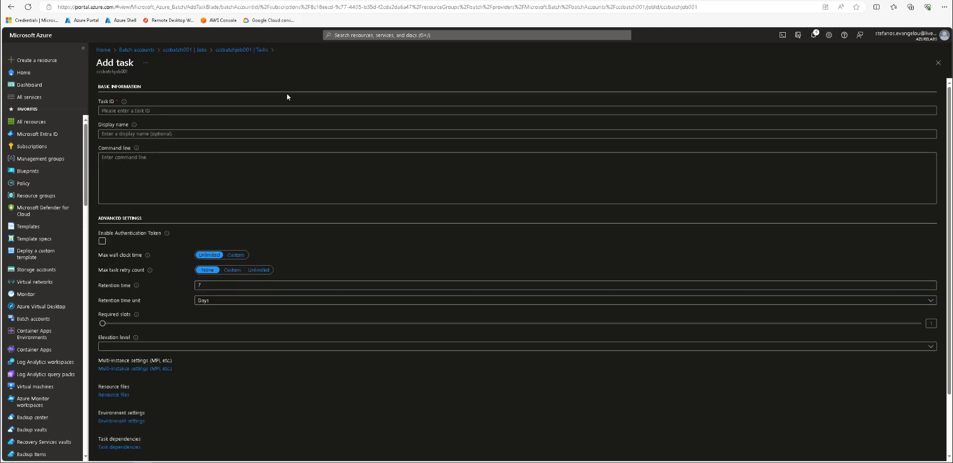
{"action": "type", "text": "c"}
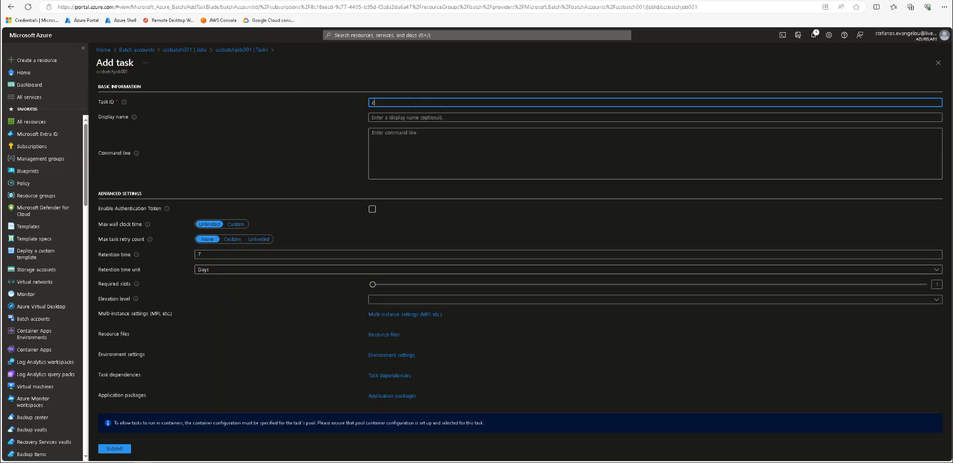
{"action": "type", "text": "csbatchtask002"}
{"action": "key", "text": "Tab"}
{"action": "type", "text": "Task 2"}
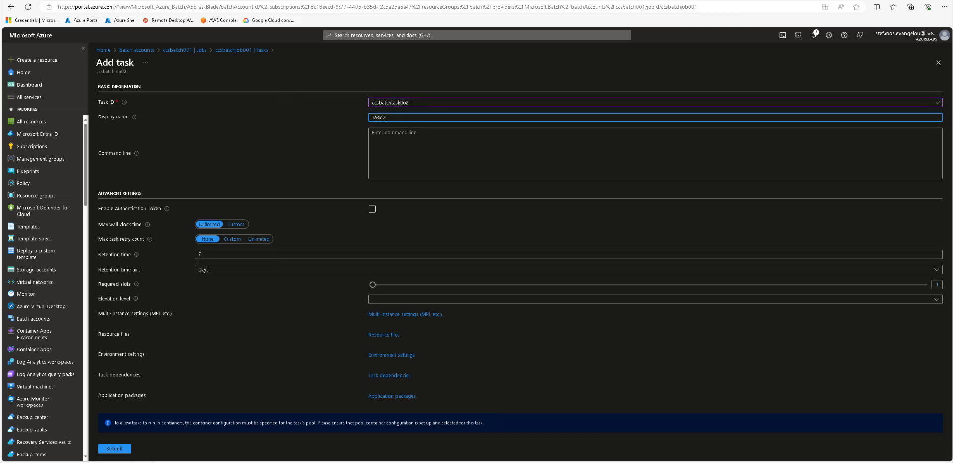
{"action": "key", "text": "Tab"}
{"action": "type", "text": "cmd /c \"set AZ_BATCH & timeout /t 90 > NUL\""}
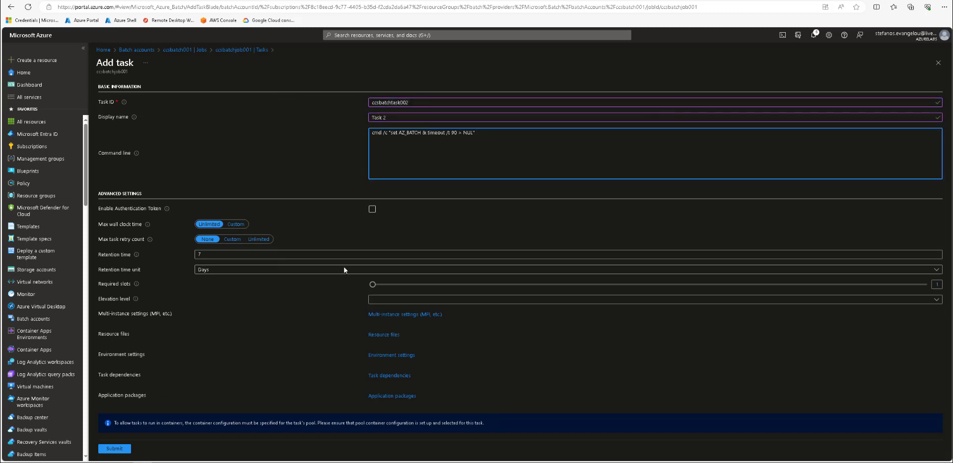
{"action": "left_click", "coordinate": [119, 449]}
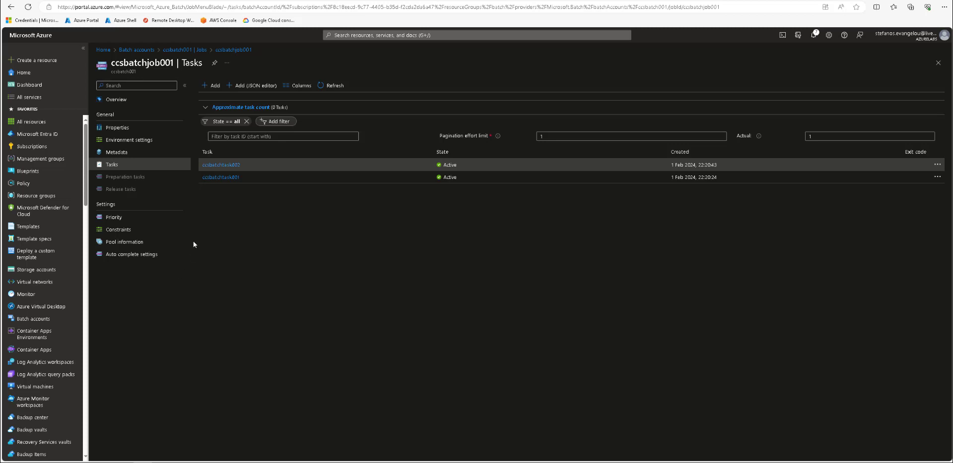
Step: Refresh the job's task list, view the available actions for ccsbatchtask001 and open its overview
{"action": "left_click", "coordinate": [335, 86]}
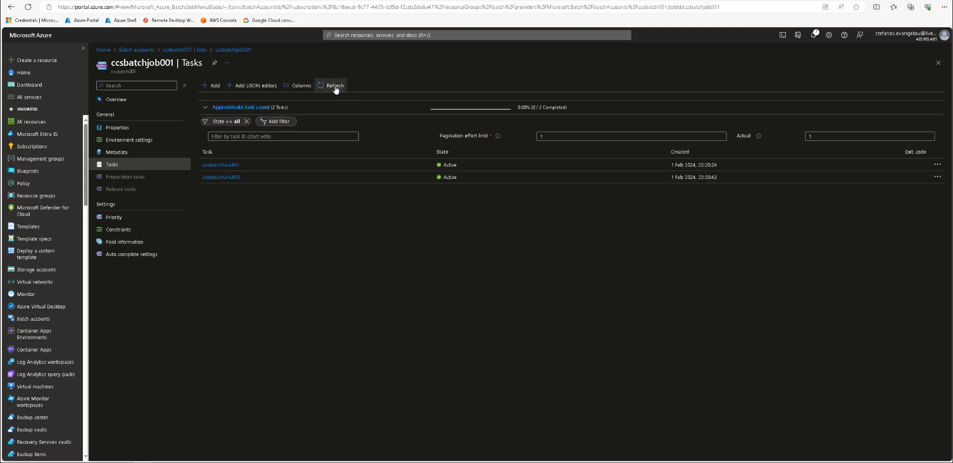
{"action": "left_click", "coordinate": [937, 168]}
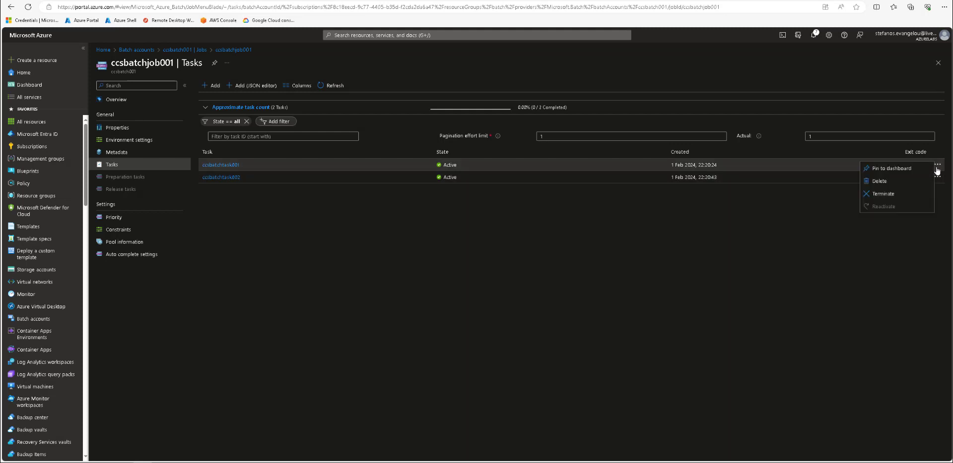
{"action": "left_click", "coordinate": [389, 266]}
{"action": "left_click", "coordinate": [221, 165]}
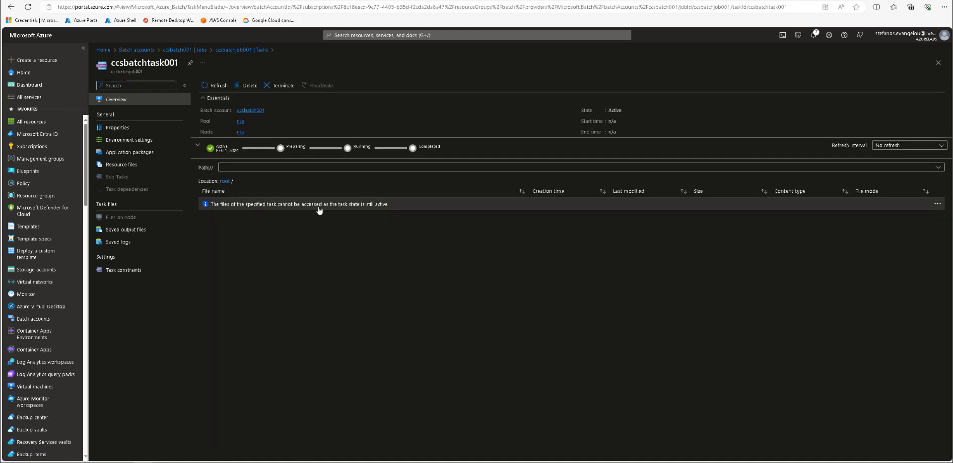
Step: Examine the overview, environment settings and saved output files of ccsbatchtask001, and return to the task list of ccsbatchjob001
{"action": "left_click_drag", "start_coordinate": [418, 209], "coordinate": [216, 211]}
{"action": "left_click", "coordinate": [264, 255]}
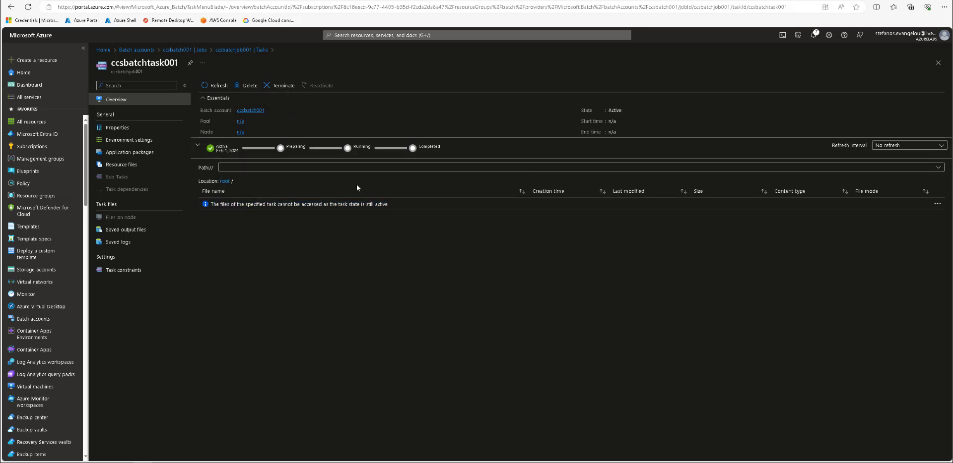
{"action": "left_click", "coordinate": [134, 141]}
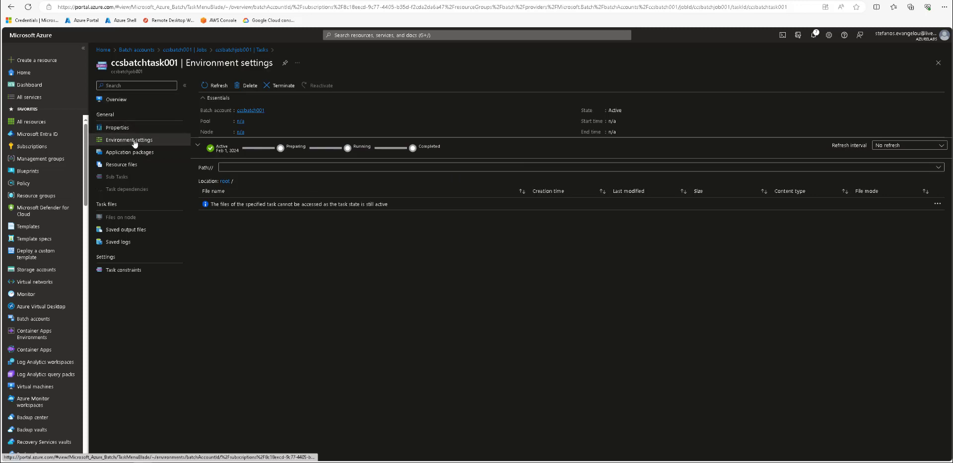
{"action": "left_click", "coordinate": [135, 230]}
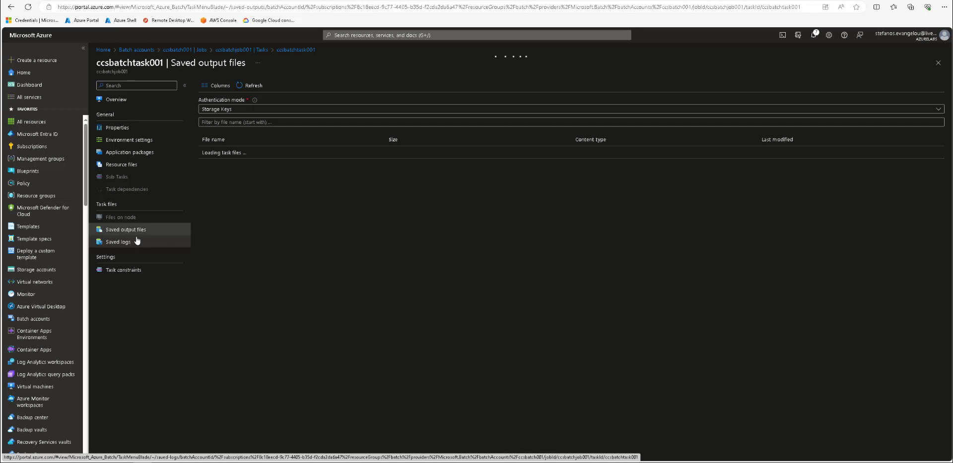
{"action": "left_click", "coordinate": [236, 50]}
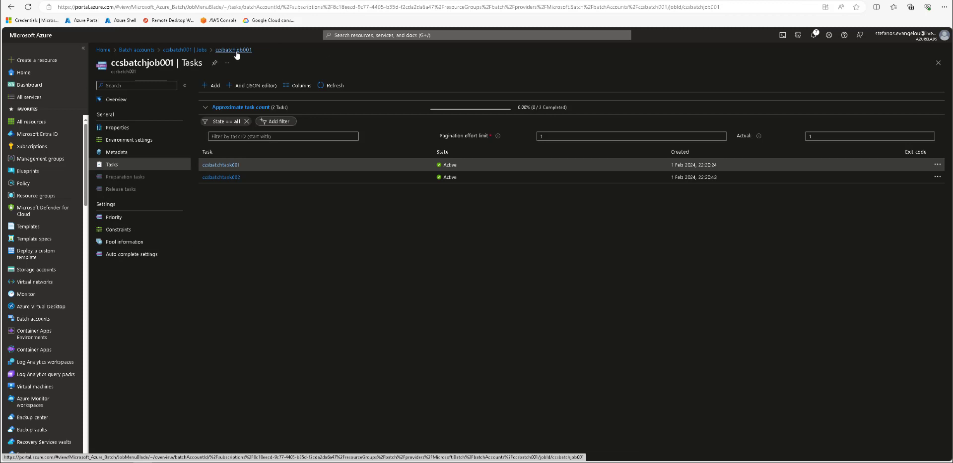
Step: Check the overview of ccsbatchtask002, return to the job's task list and refresh it
{"action": "left_click", "coordinate": [224, 178]}
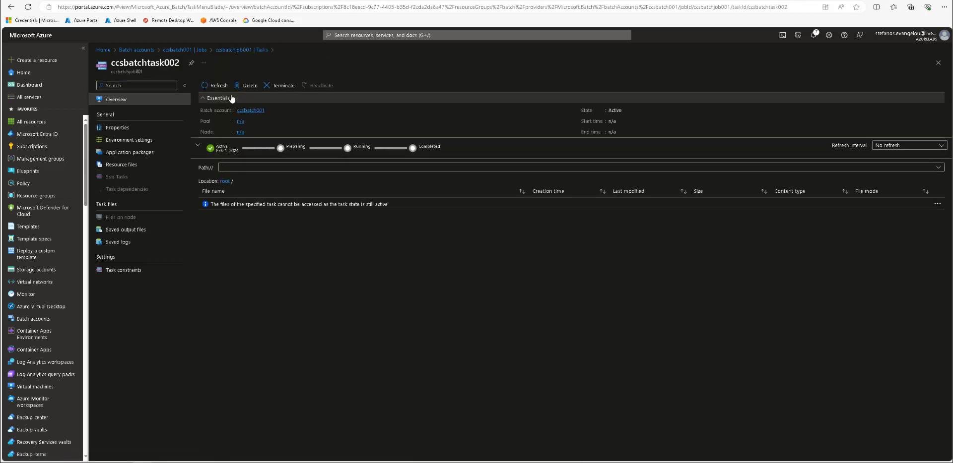
{"action": "left_click", "coordinate": [237, 51]}
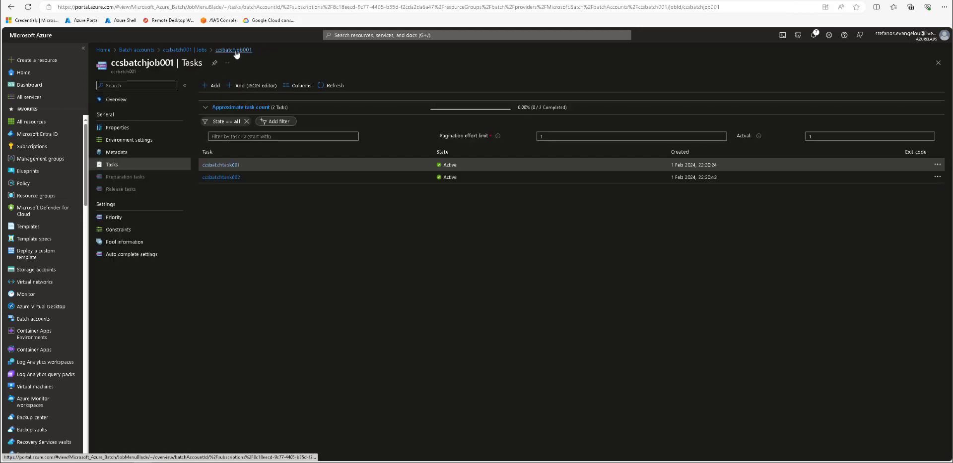
{"action": "left_click", "coordinate": [329, 88]}
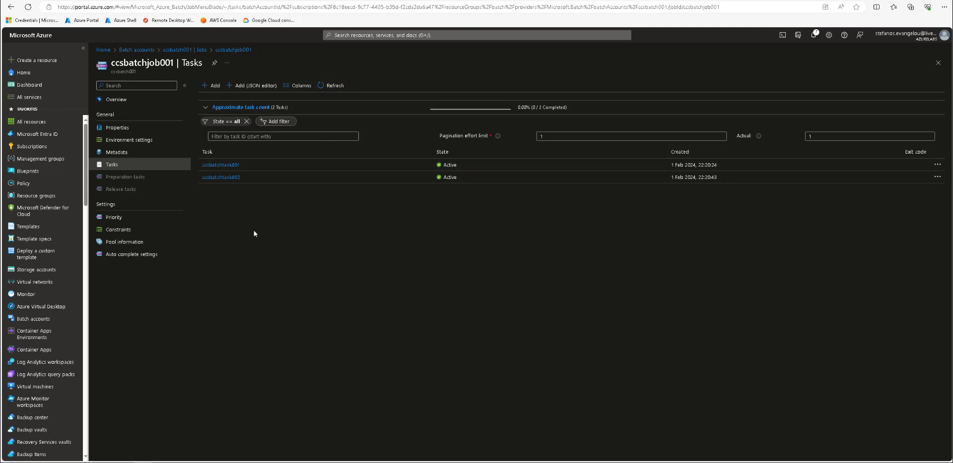
Step: Review the pool information, priority, environment settings, metadata and properties of ccsbatchjob001
{"action": "left_click", "coordinate": [128, 246]}
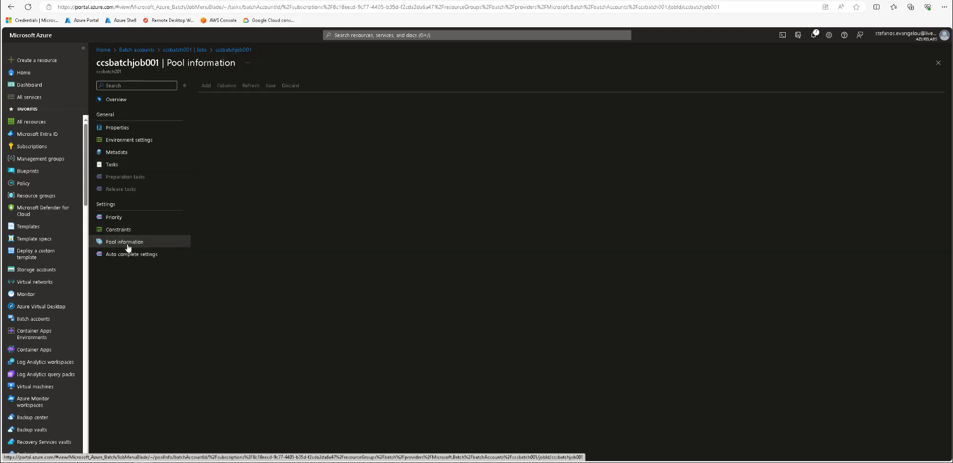
{"action": "left_click", "coordinate": [118, 219]}
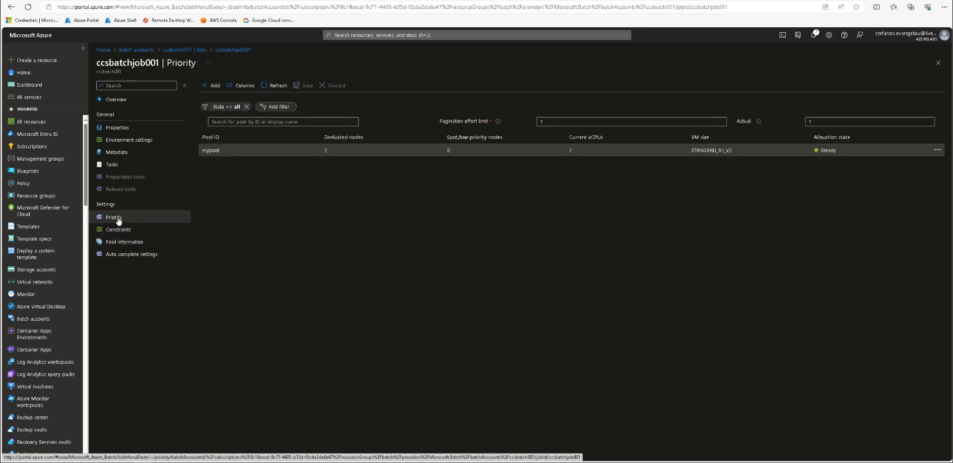
{"action": "left_click", "coordinate": [118, 169]}
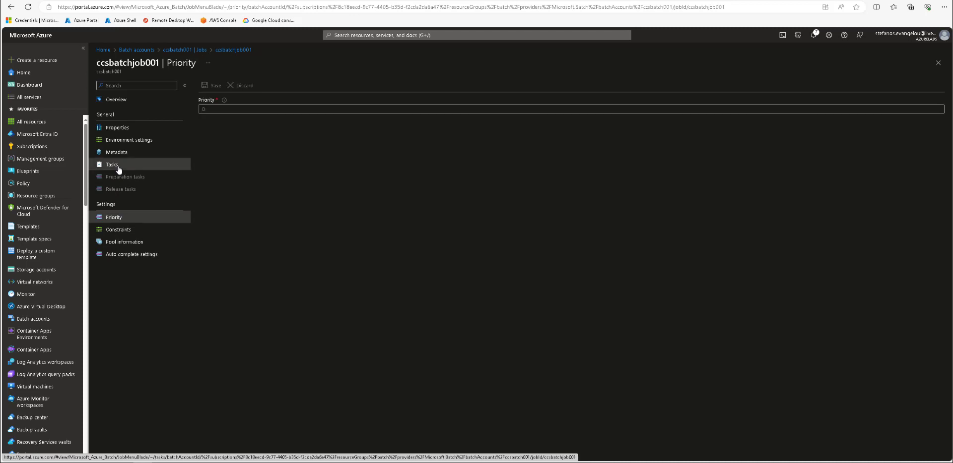
{"action": "left_click", "coordinate": [143, 142]}
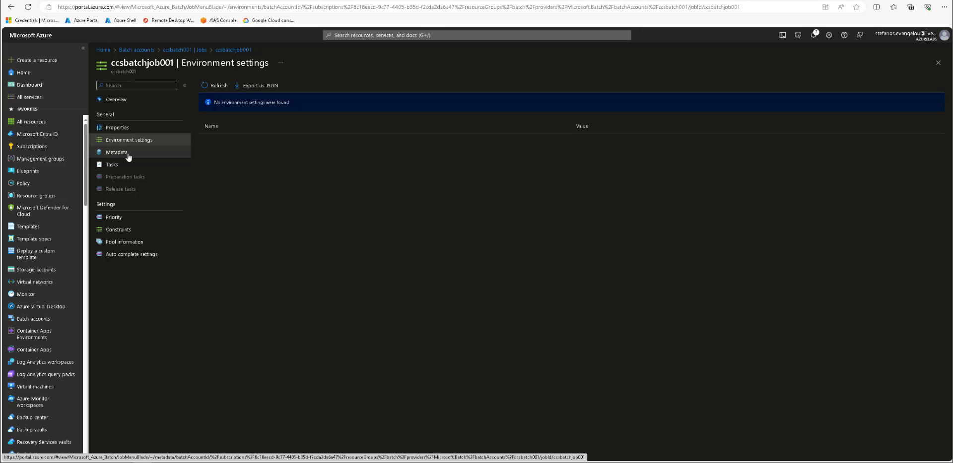
{"action": "left_click", "coordinate": [127, 154]}
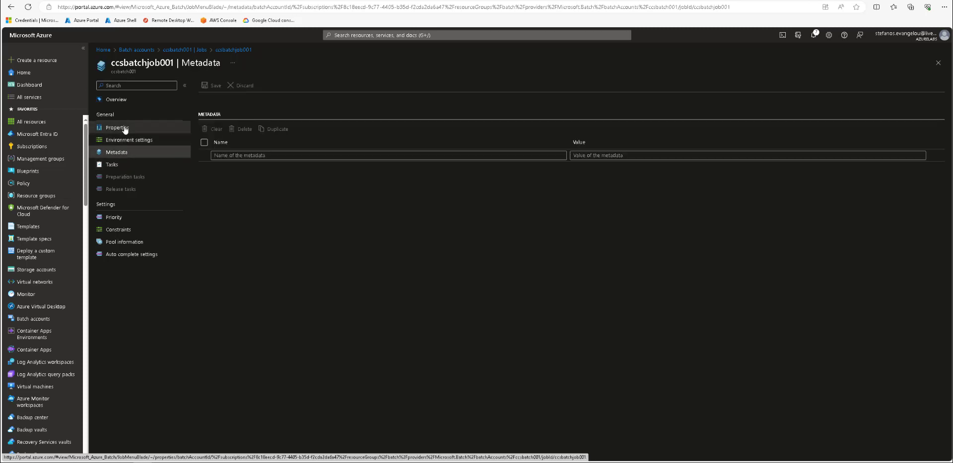
{"action": "left_click", "coordinate": [125, 129]}
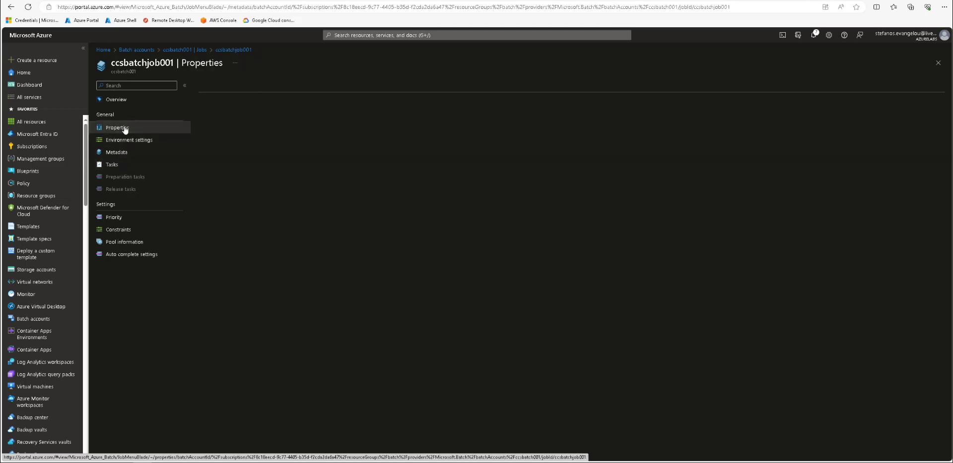
Step: Go back to the job's tasks, inspect the overview of ccsbatchtask002 again and return to the task list
{"action": "left_click", "coordinate": [114, 167]}
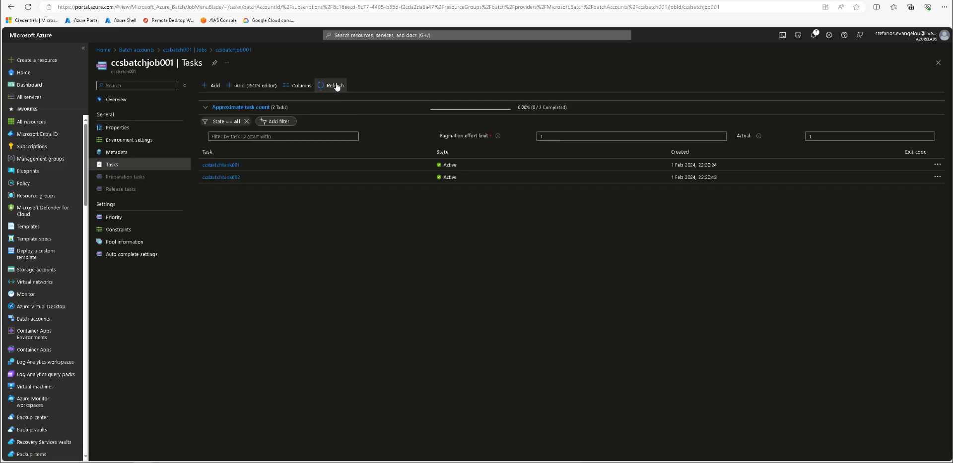
{"action": "left_click", "coordinate": [231, 177]}
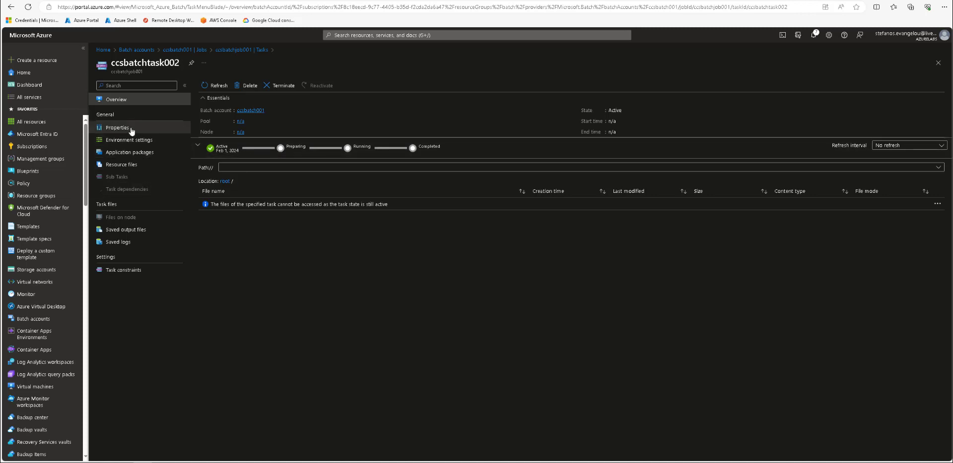
{"action": "left_click", "coordinate": [242, 50]}
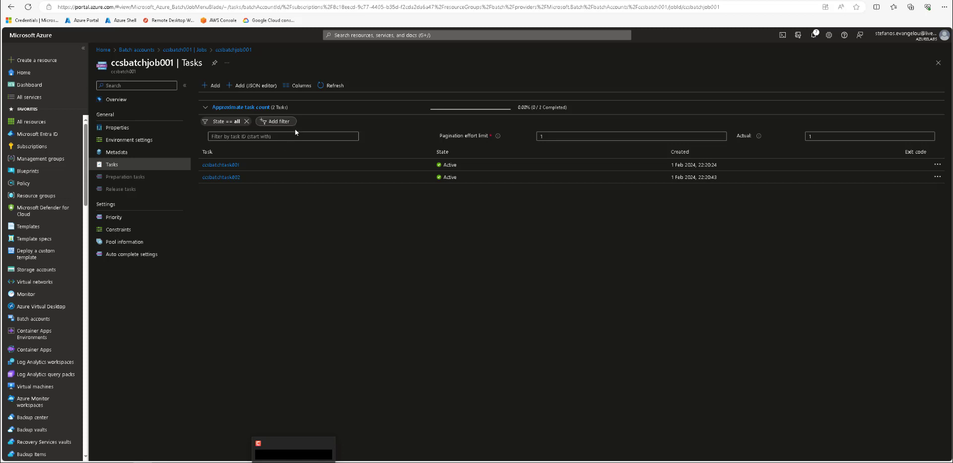
Step: Refresh the task states and open the stdout.txt output file of ccsbatchtask001
{"action": "left_click", "coordinate": [334, 87]}
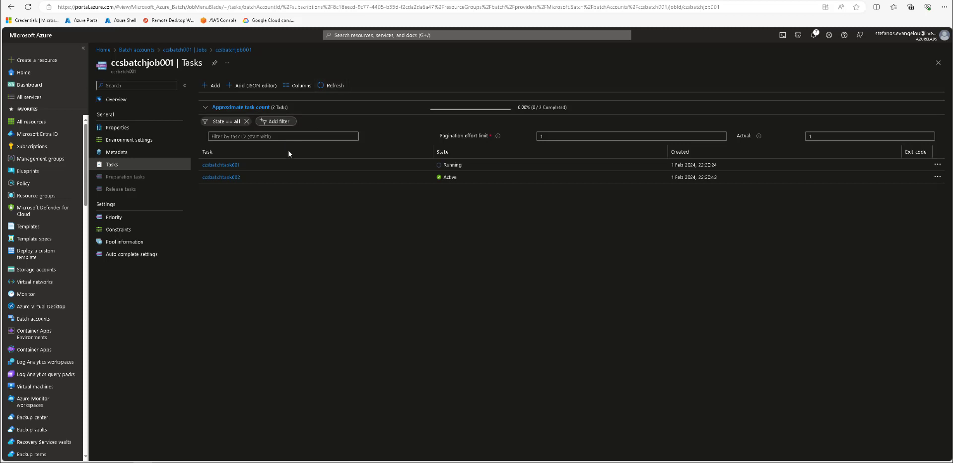
{"action": "left_click", "coordinate": [226, 166]}
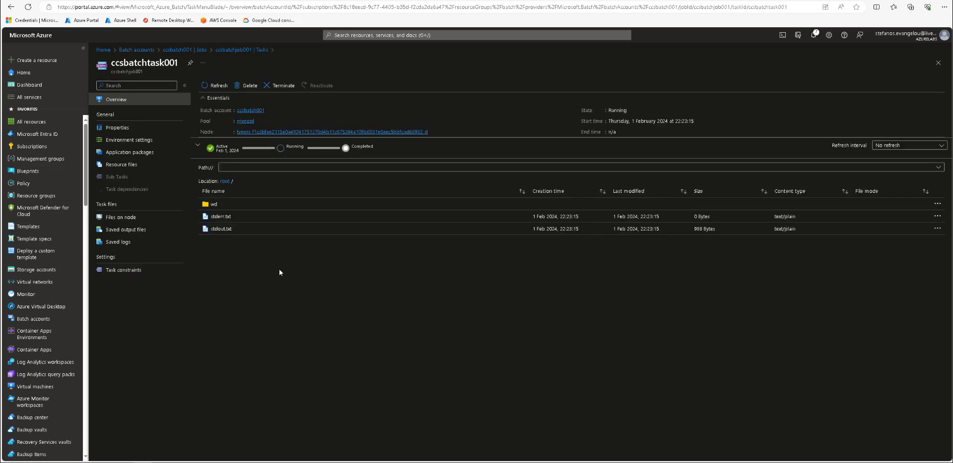
{"action": "left_click", "coordinate": [221, 230]}
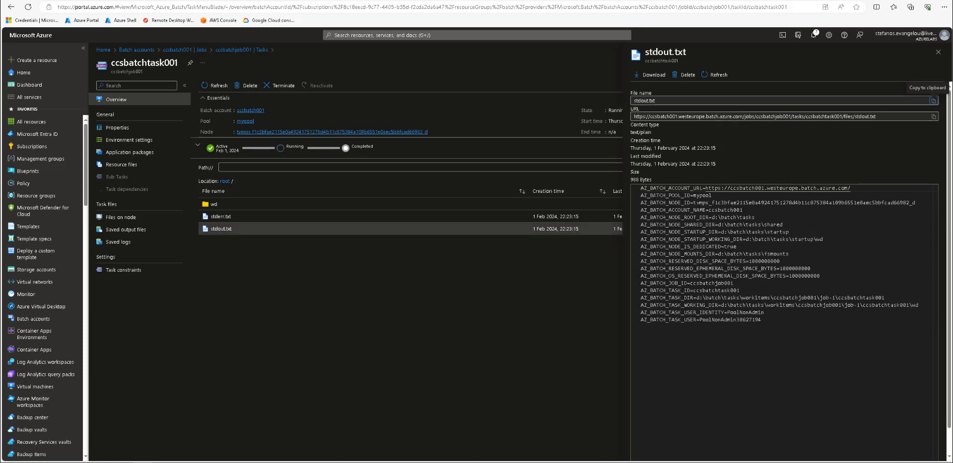
Step: Copy the URL of stdout.txt, try to open it in a new browser tab, and return to the portal
{"action": "left_click_drag", "start_coordinate": [876, 117], "coordinate": [630, 130]}
{"action": "key", "text": "ctrl+c"}
{"action": "key", "text": "ctrl+t"}
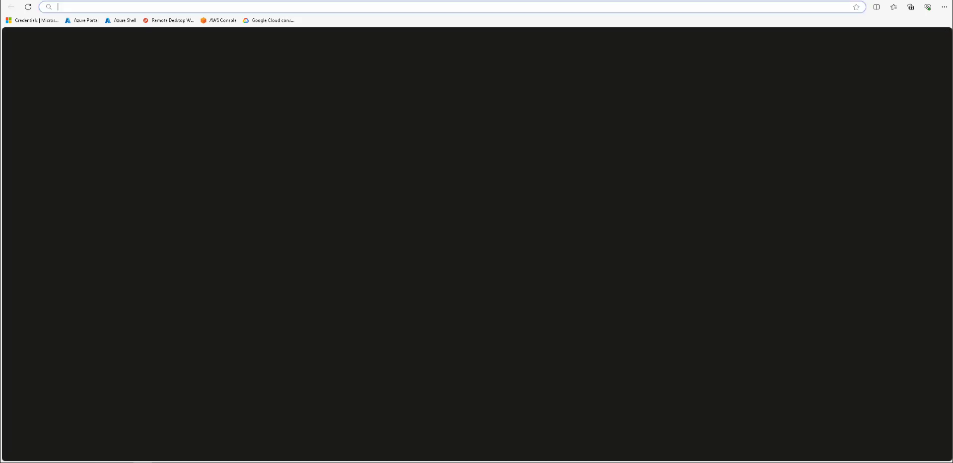
{"action": "key", "text": "ctrl+v"}
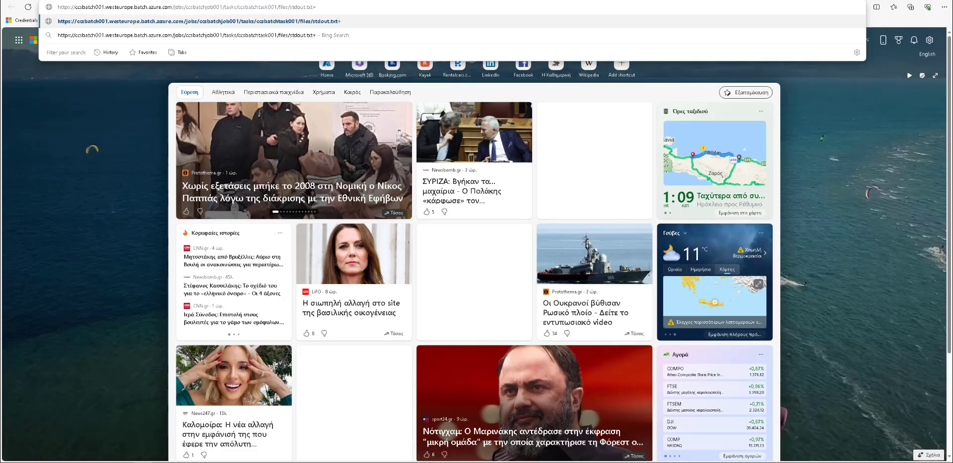
{"action": "key", "text": "BackSpace"}
{"action": "key", "text": "Return"}
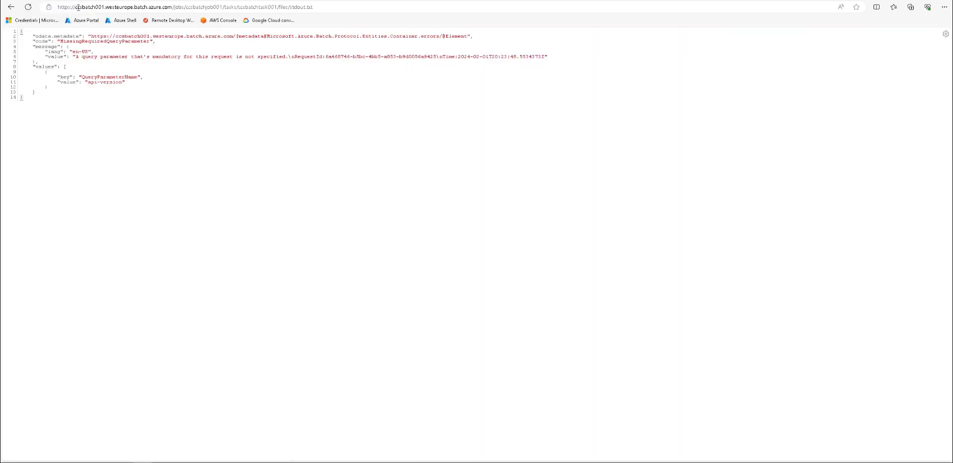
{"action": "left_click", "coordinate": [248, 1]}
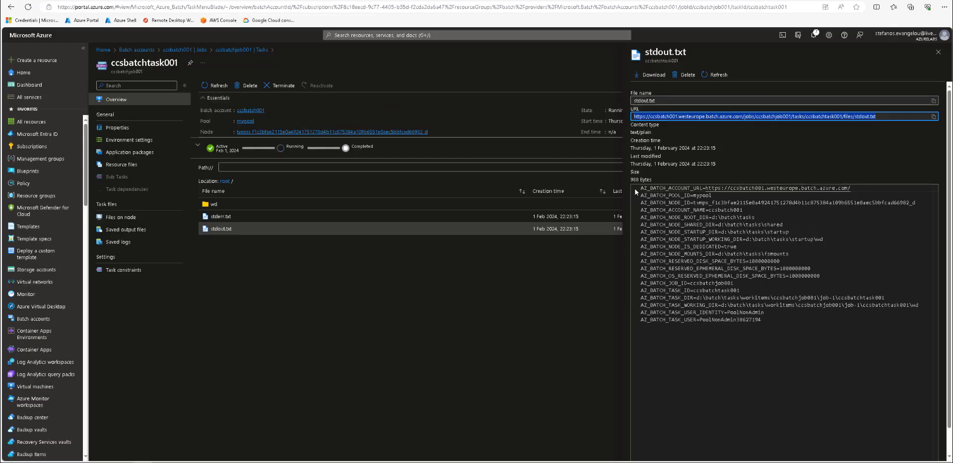
Step: Highlight the full list of AZ_BATCH environment variables in the stdout.txt contents of ccsbatchtask001
{"action": "left_click_drag", "start_coordinate": [745, 306], "coordinate": [662, 203]}
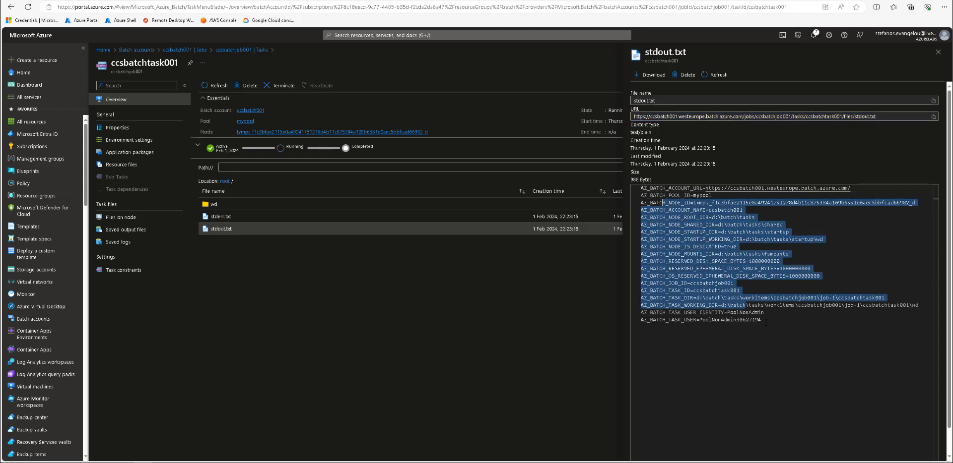
{"action": "left_click_drag", "start_coordinate": [766, 323], "coordinate": [639, 188]}
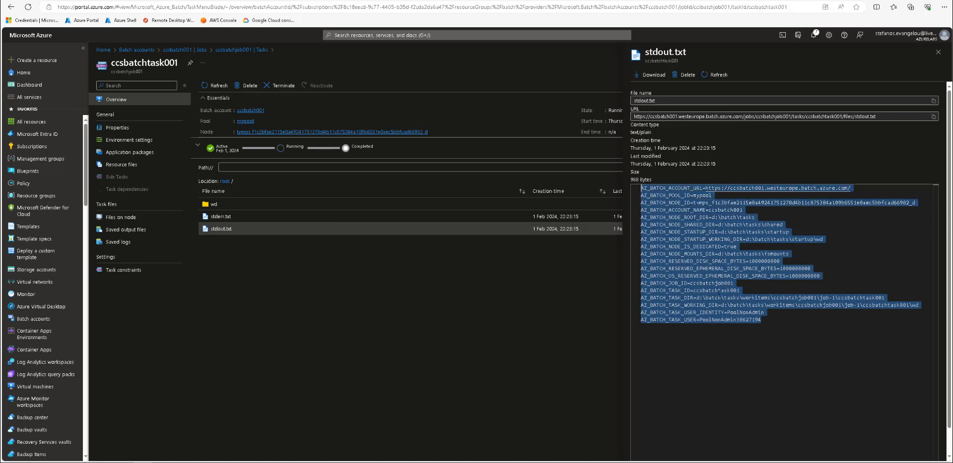
{"action": "left_click", "coordinate": [720, 305]}
{"action": "left_click_drag", "start_coordinate": [765, 321], "coordinate": [633, 186]}
{"action": "left_click", "coordinate": [765, 320]}
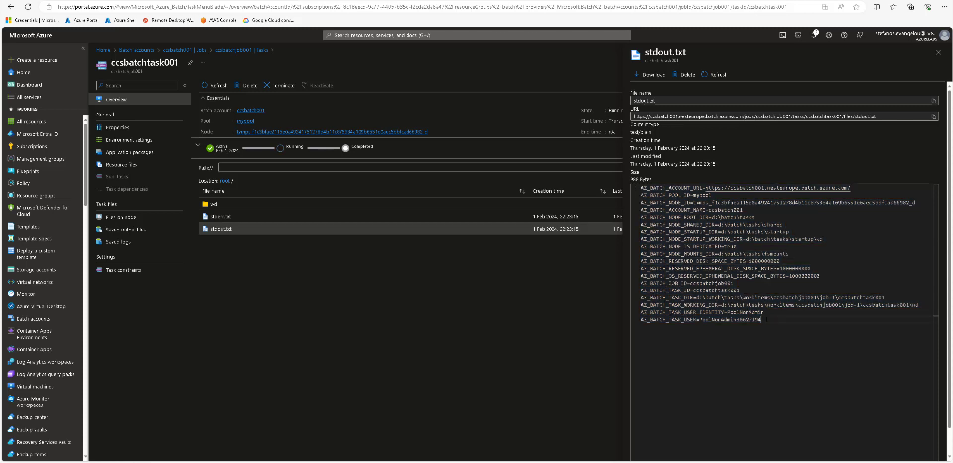
{"action": "left_click_drag", "start_coordinate": [766, 320], "coordinate": [637, 185]}
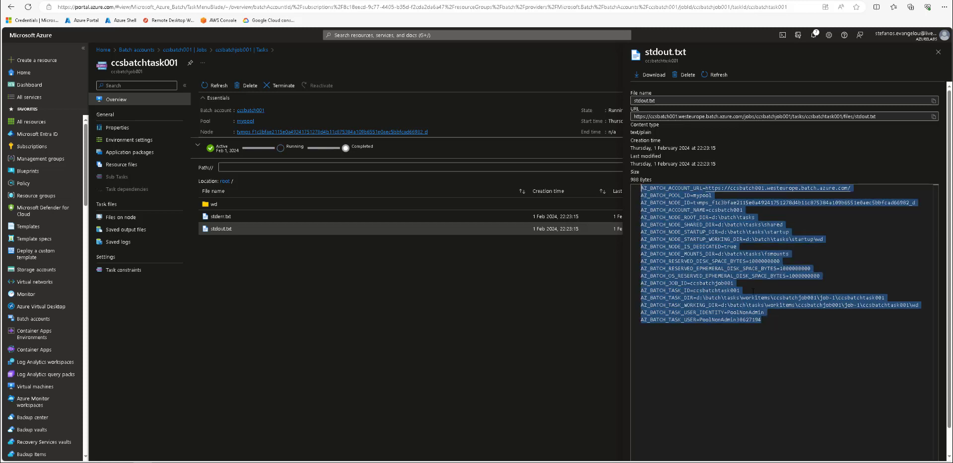
{"action": "left_click", "coordinate": [762, 320]}
{"action": "left_click_drag", "start_coordinate": [762, 320], "coordinate": [631, 189]}
Step: View the properties of ccsbatchjob001, and look at its JSON editor for adding a task without creating one
{"action": "left_click", "coordinate": [236, 50]}
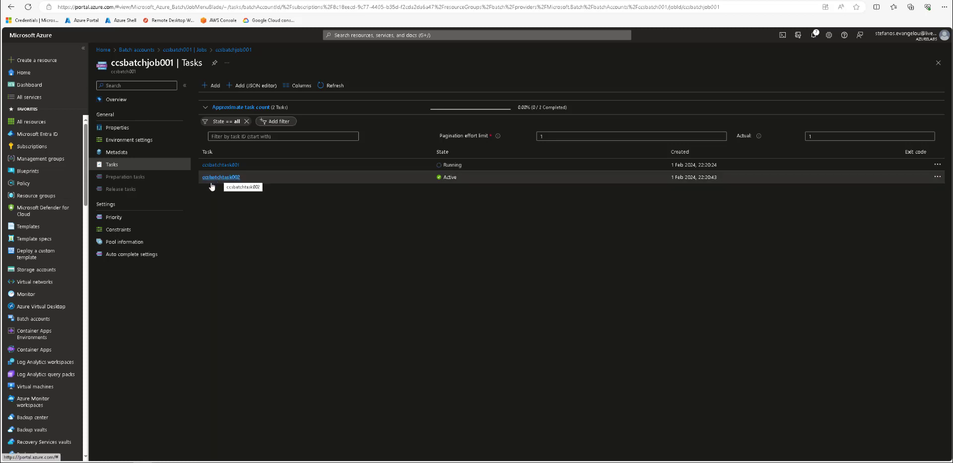
{"action": "left_click", "coordinate": [155, 130]}
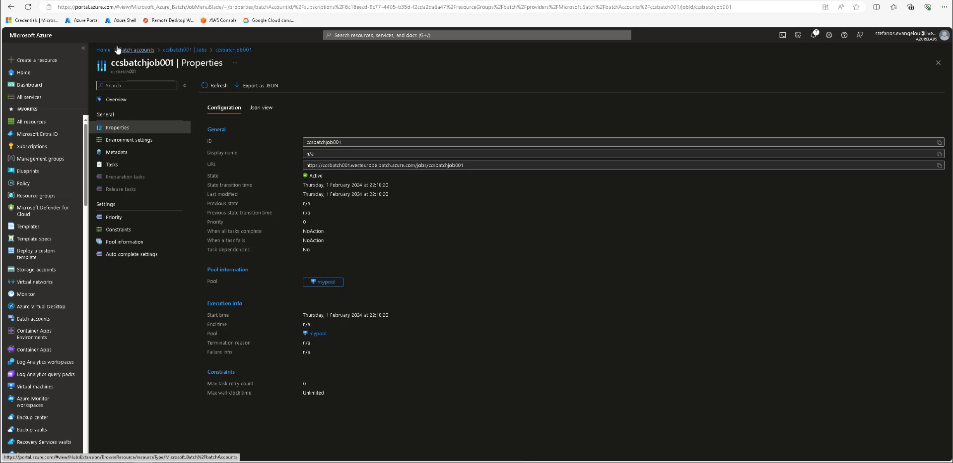
{"action": "left_click", "coordinate": [9, 8]}
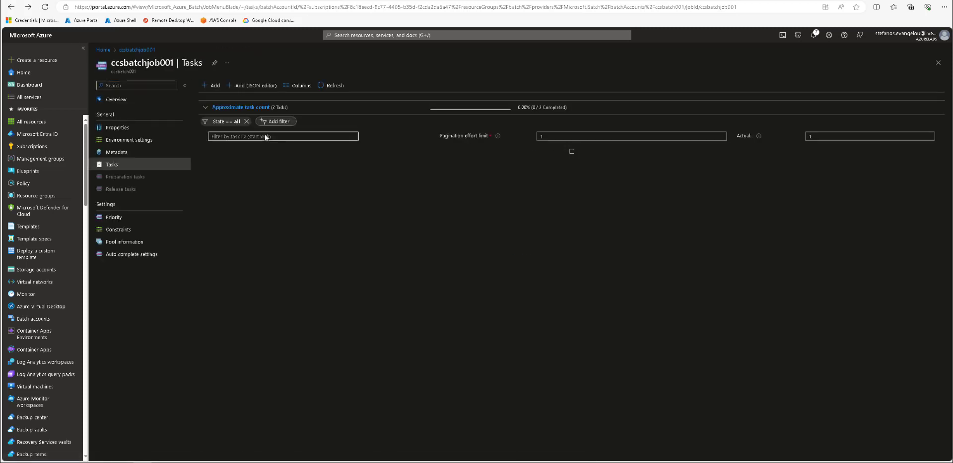
{"action": "left_click", "coordinate": [257, 87]}
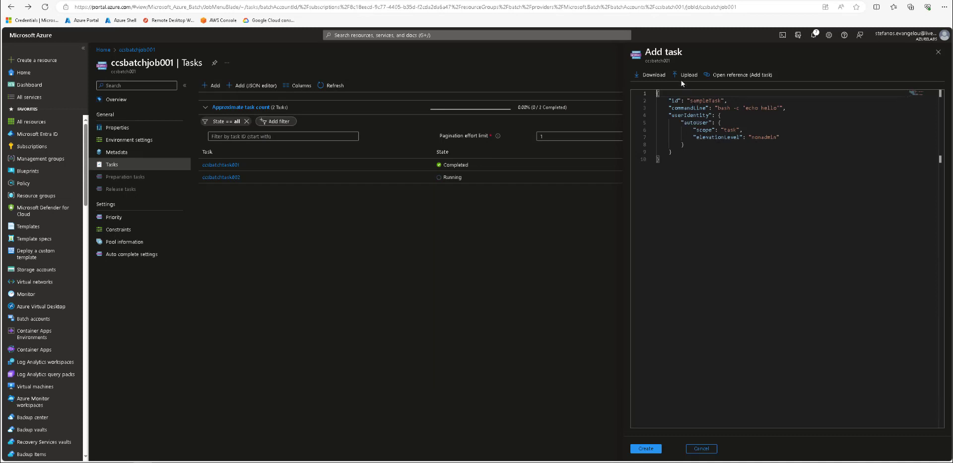
{"action": "left_click", "coordinate": [701, 449]}
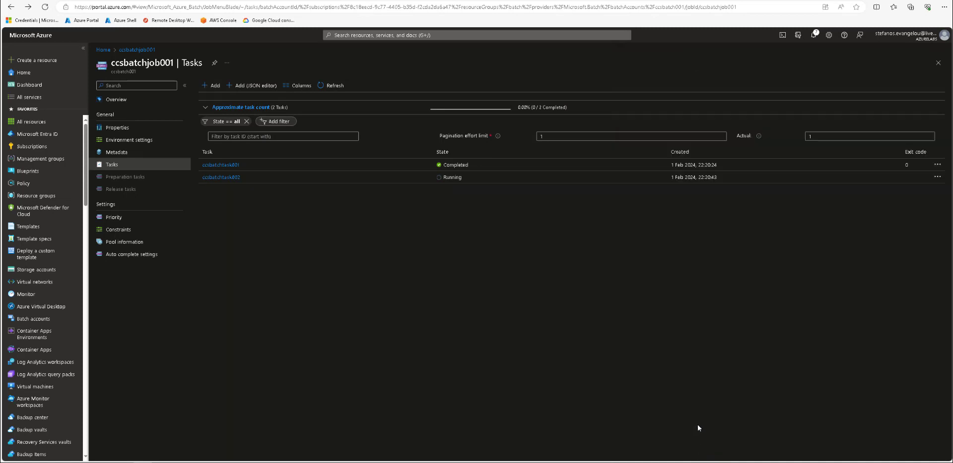